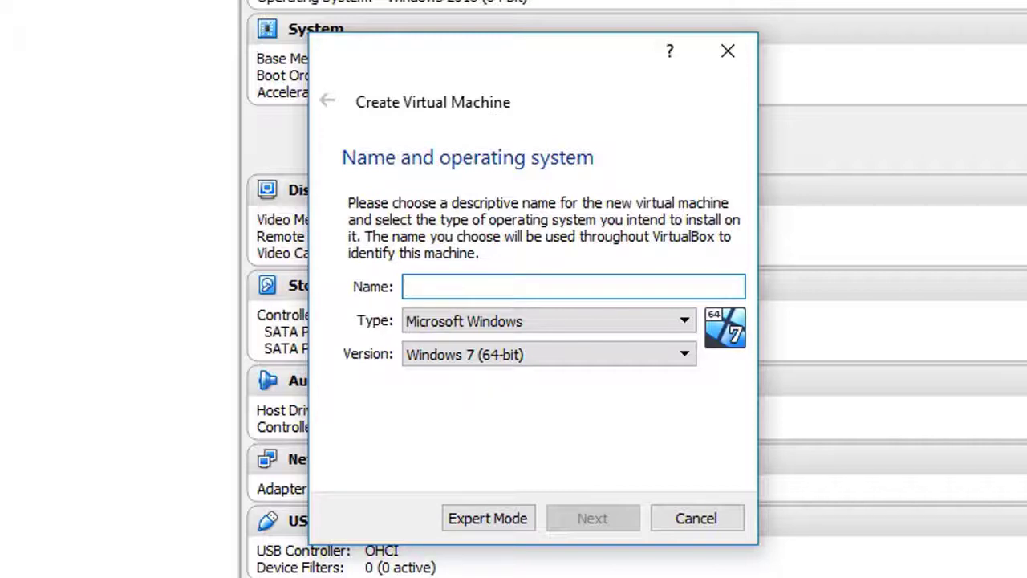
Step: Name the new machine 'Windows 10' as Windows 10 (64-bit) and keep 2048 MB of memory
text(Windows 10)
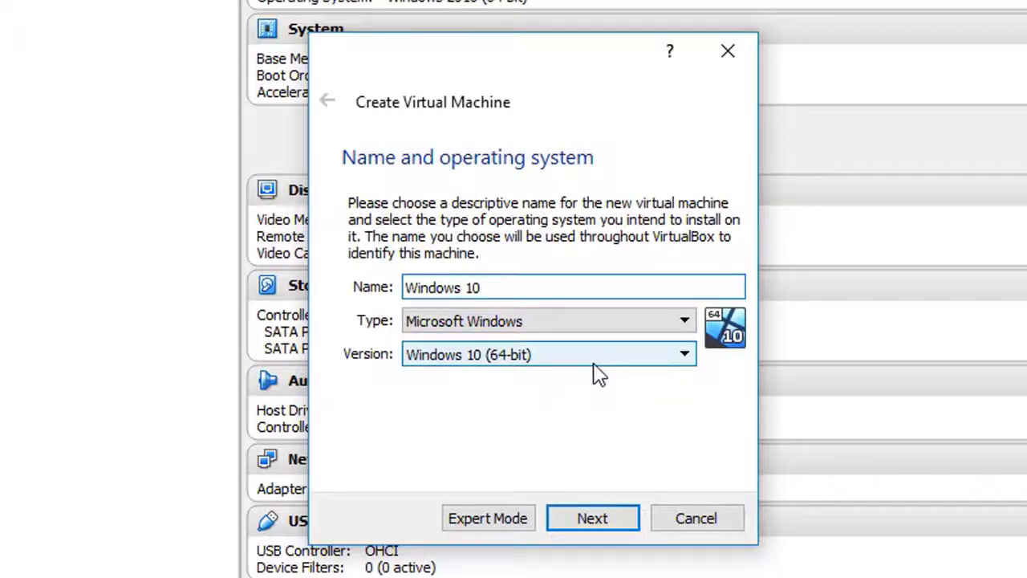
click(627, 528)
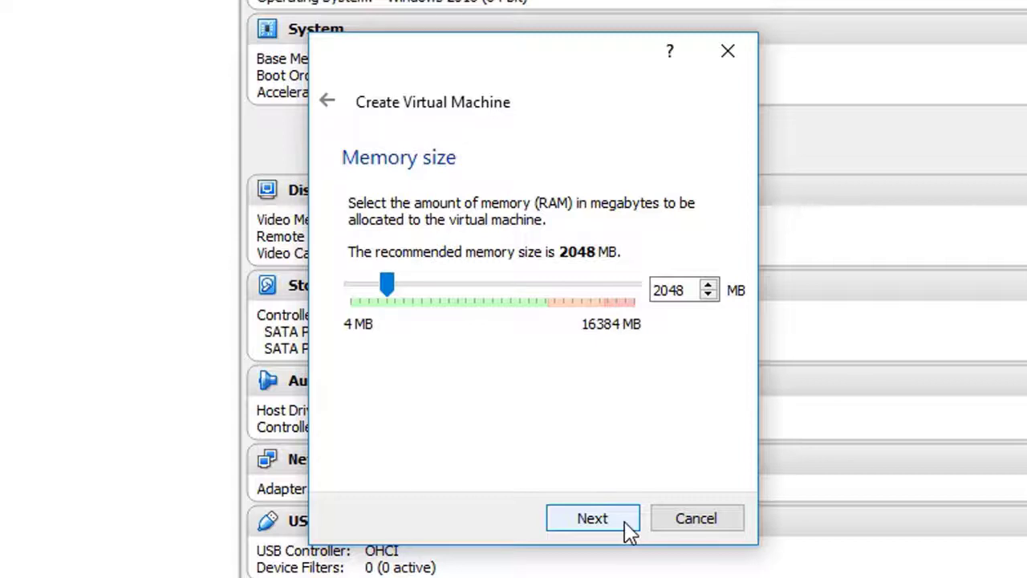
click(630, 530)
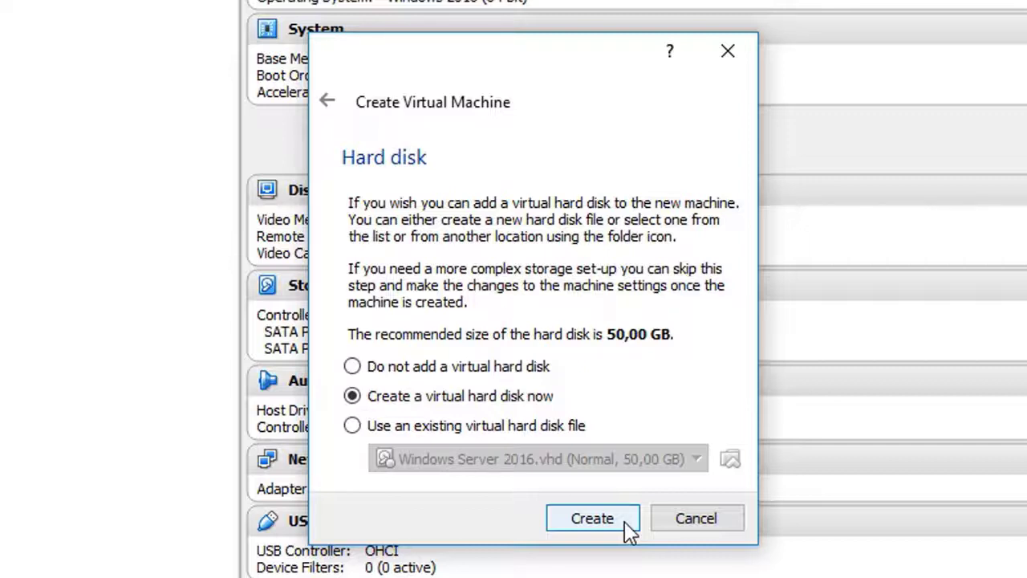
Step: Create a new virtual hard disk for the machine and pick VHD as its file type
click(629, 530)
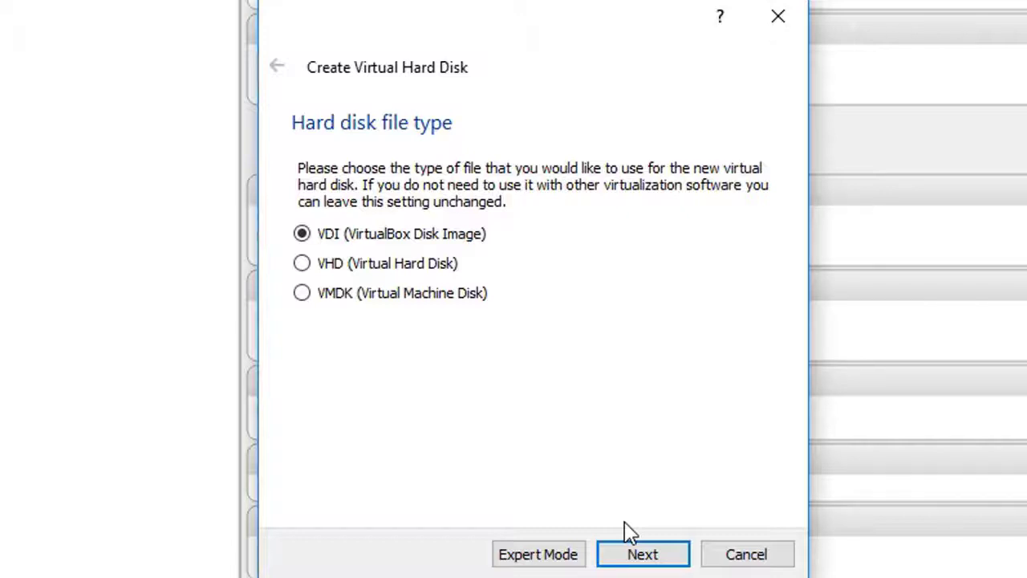
click(340, 268)
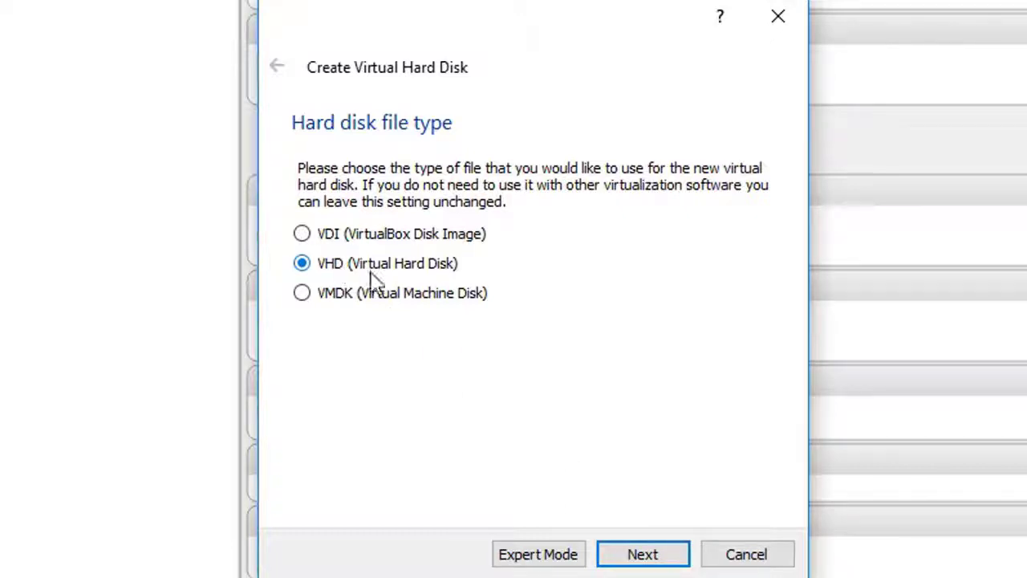
Step: Move past the file type page and keep the disk dynamically allocated
click(673, 556)
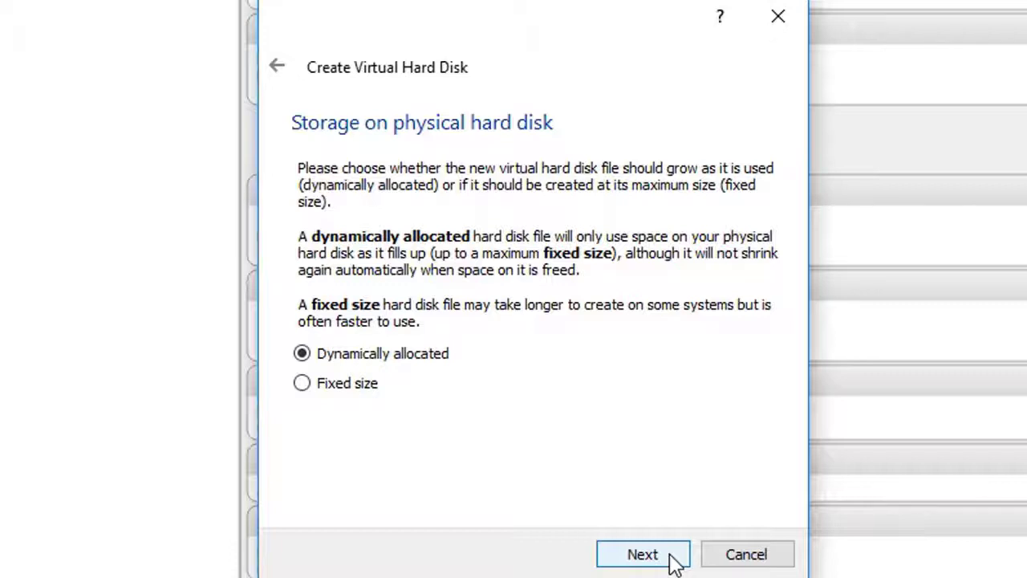
click(642, 554)
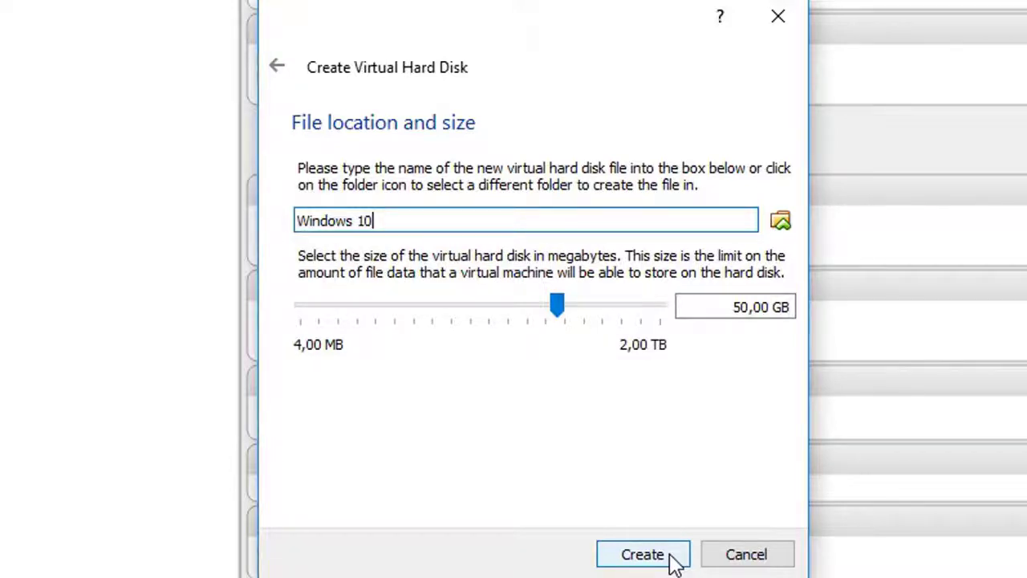
Step: Save the 50,00 GB disk as Windows 10.vhd in the Windows 10 folder and create the machine
click(781, 223)
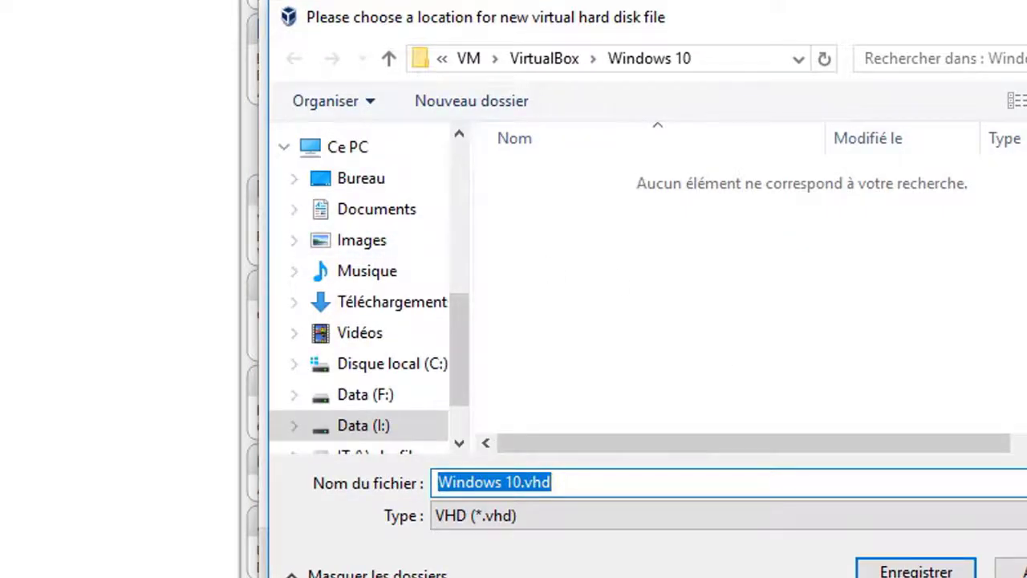
click(915, 572)
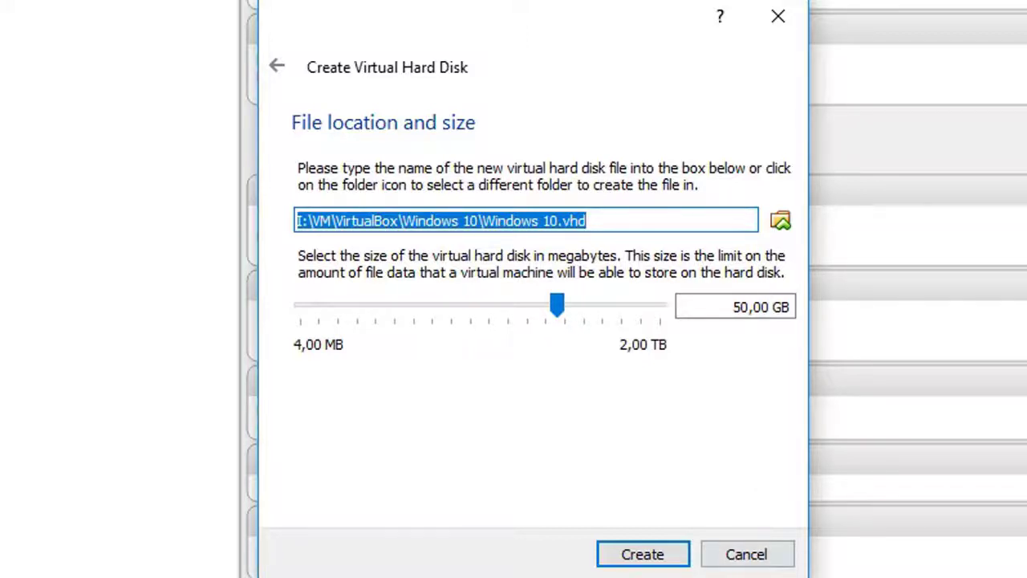
click(679, 561)
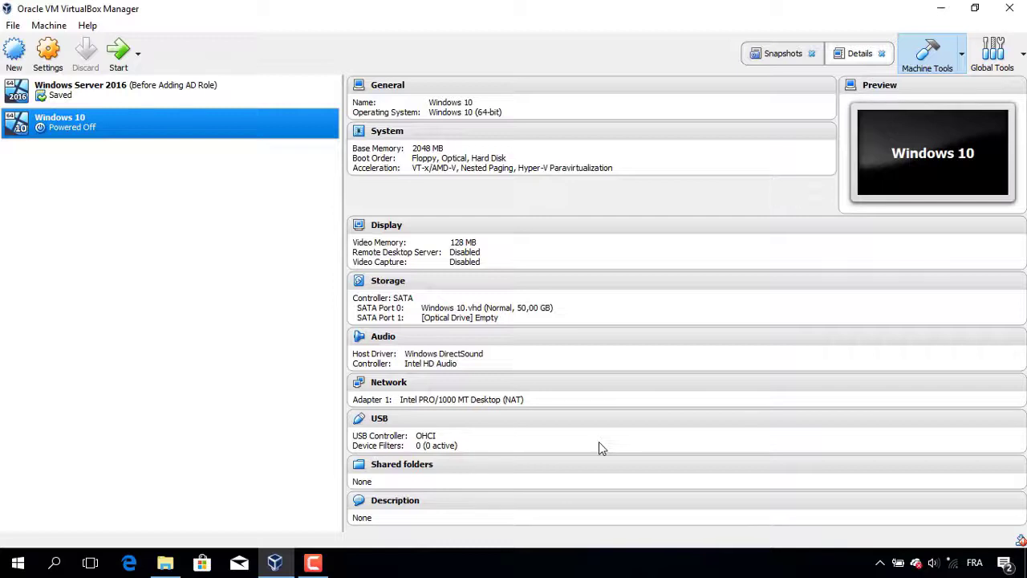
Step: Attach the Windows 10 machine's Adapter 1 to the NAT Network 'MyNetworkLab'
click(56, 62)
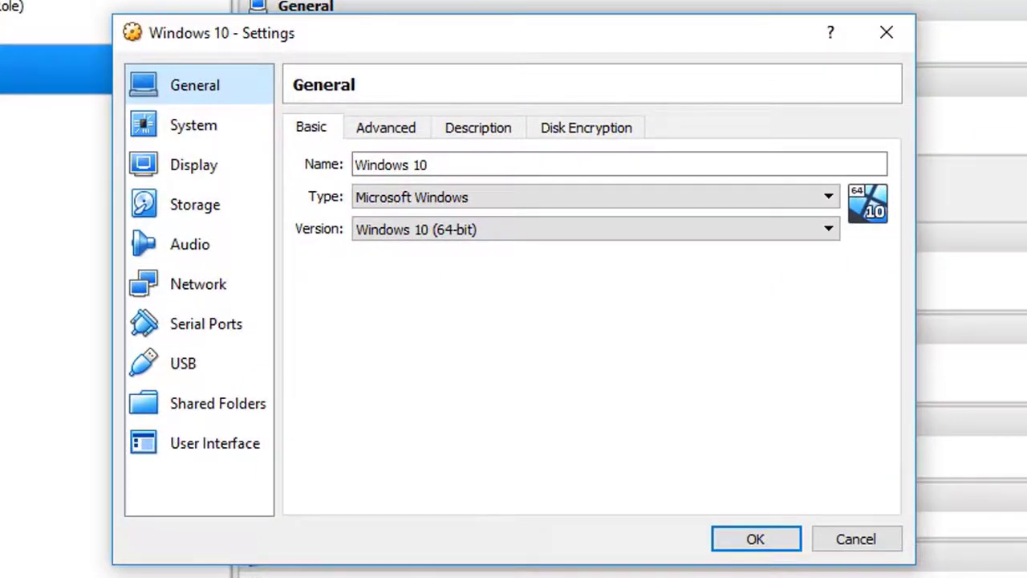
click(229, 304)
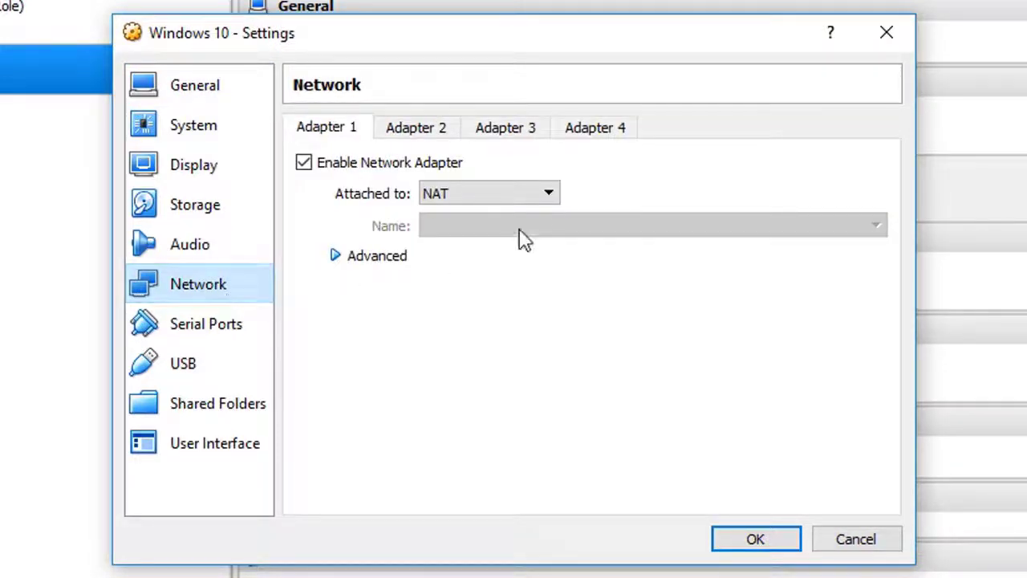
click(541, 202)
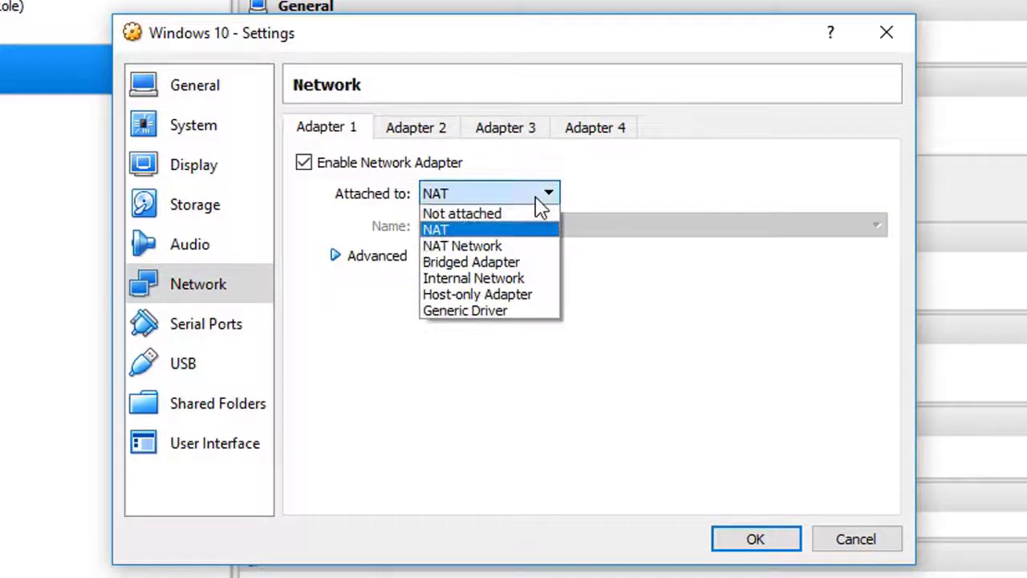
click(522, 247)
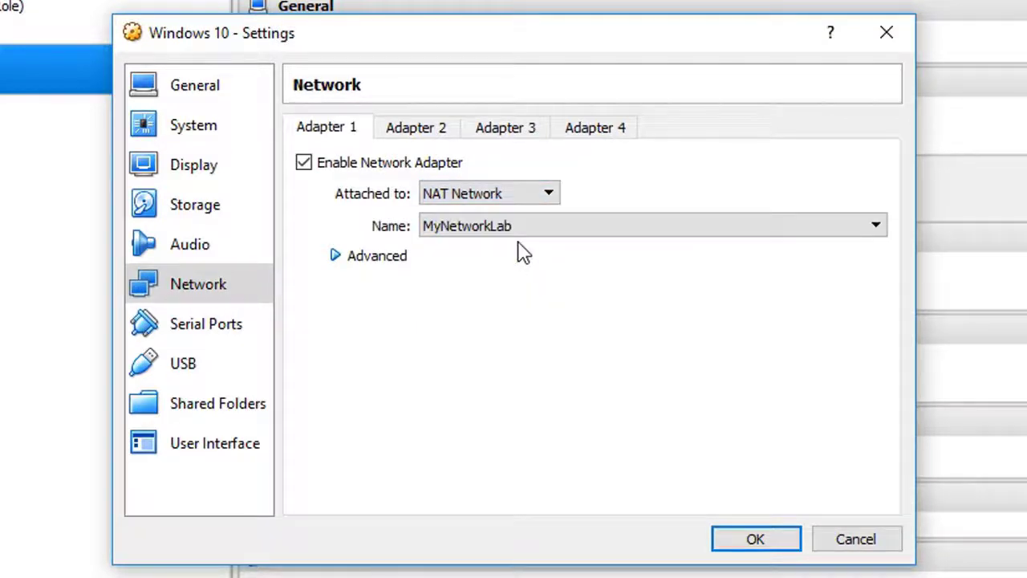
click(544, 228)
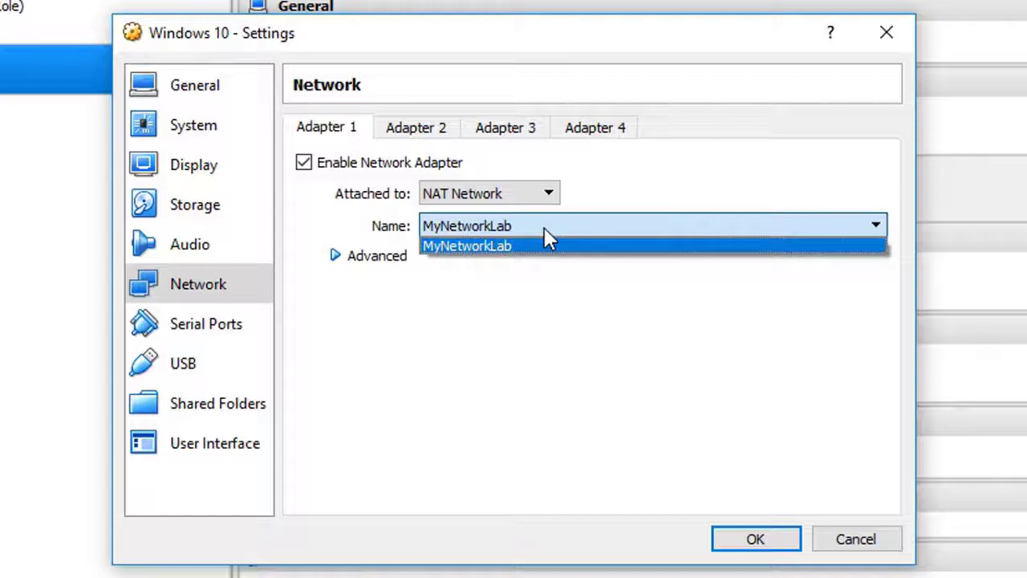
click(545, 227)
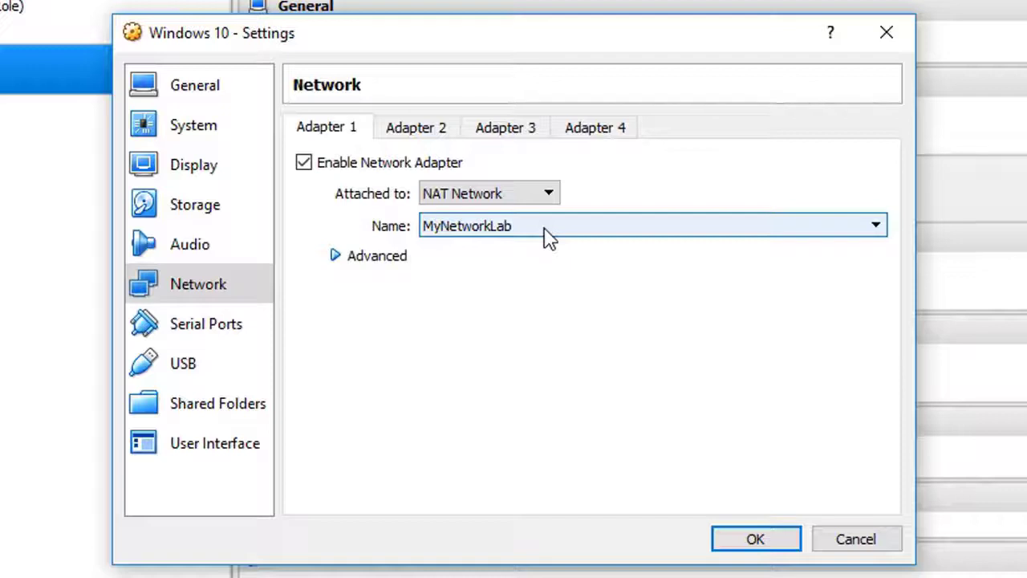
Step: Load Windows10.iso into the empty optical drive on SATA Port 1 and save the settings
click(219, 213)
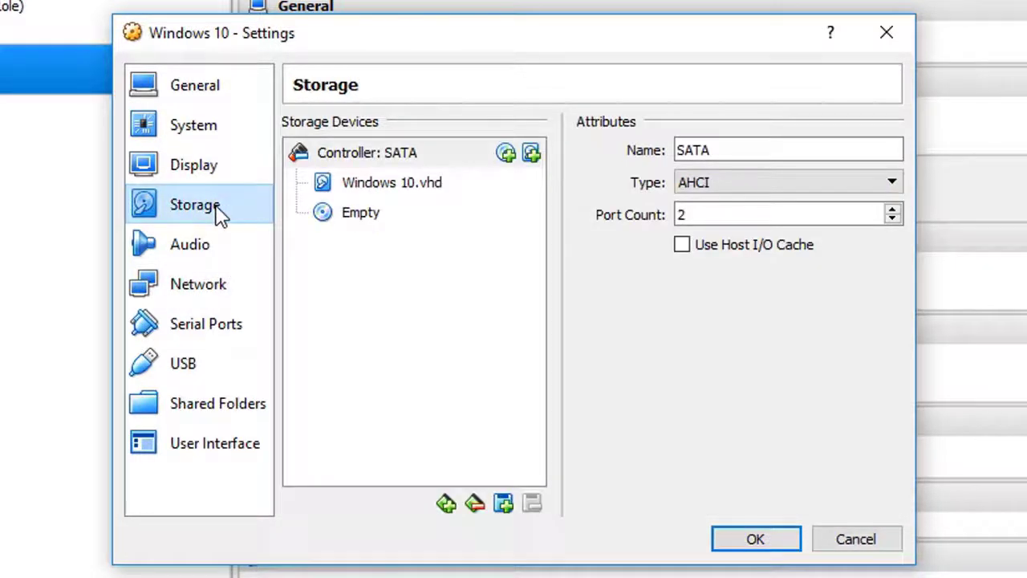
click(373, 219)
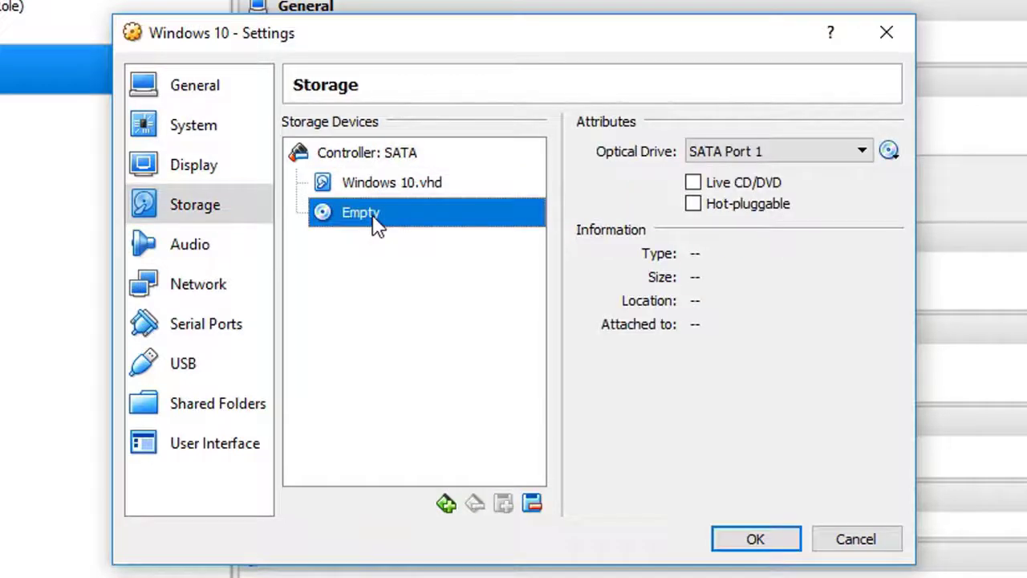
click(890, 152)
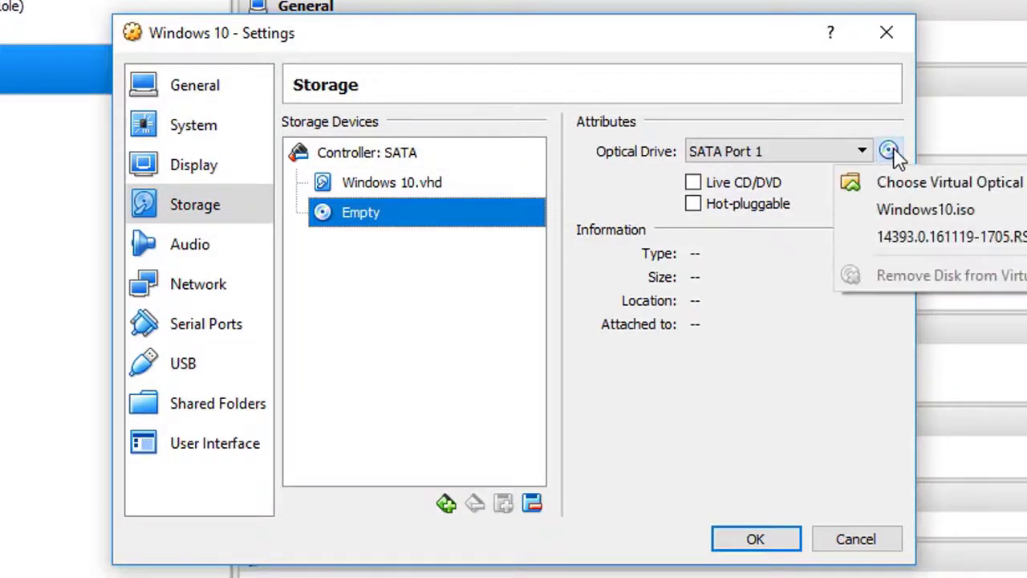
click(1023, 191)
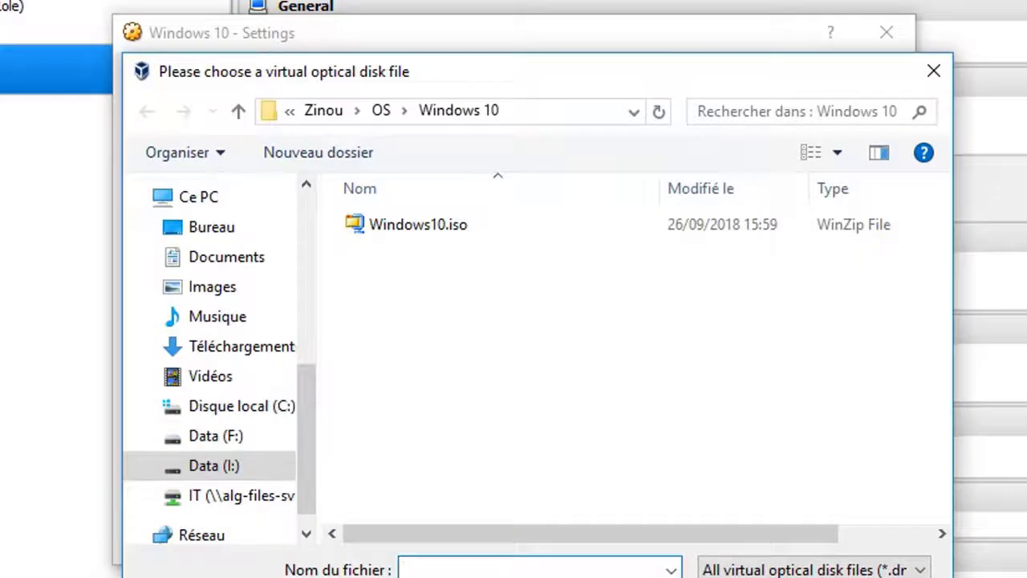
click(452, 238)
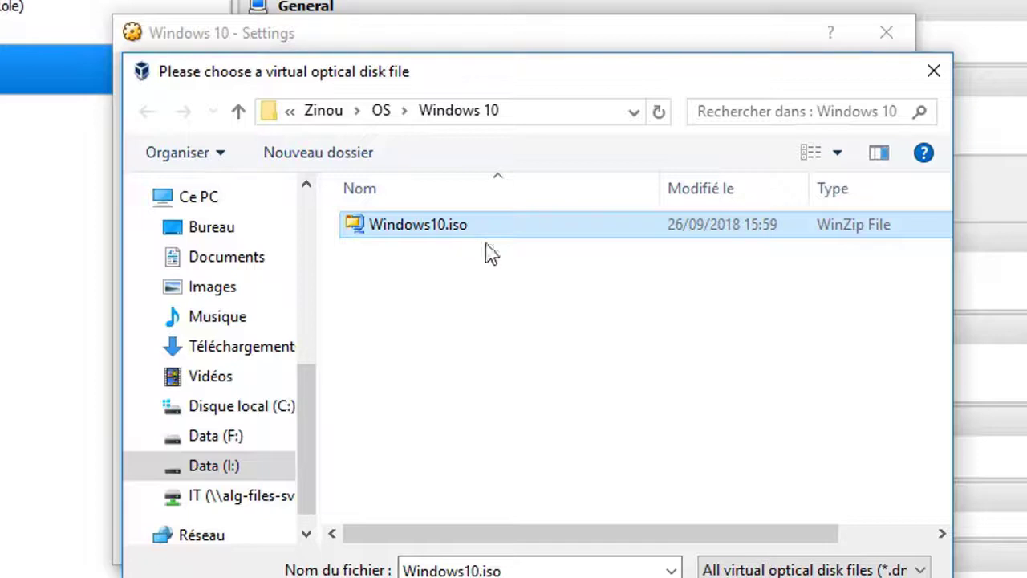
click(761, 577)
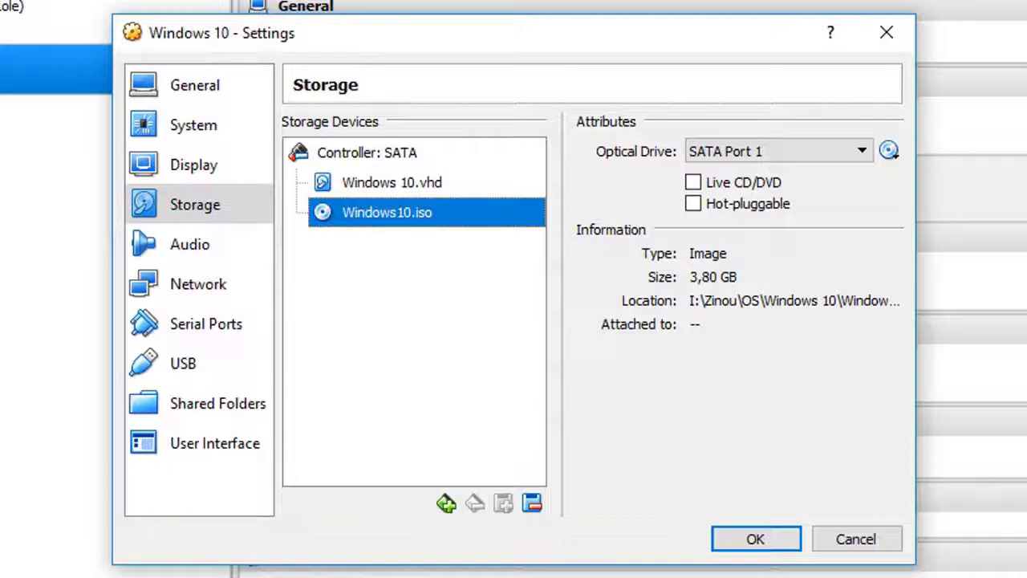
click(752, 543)
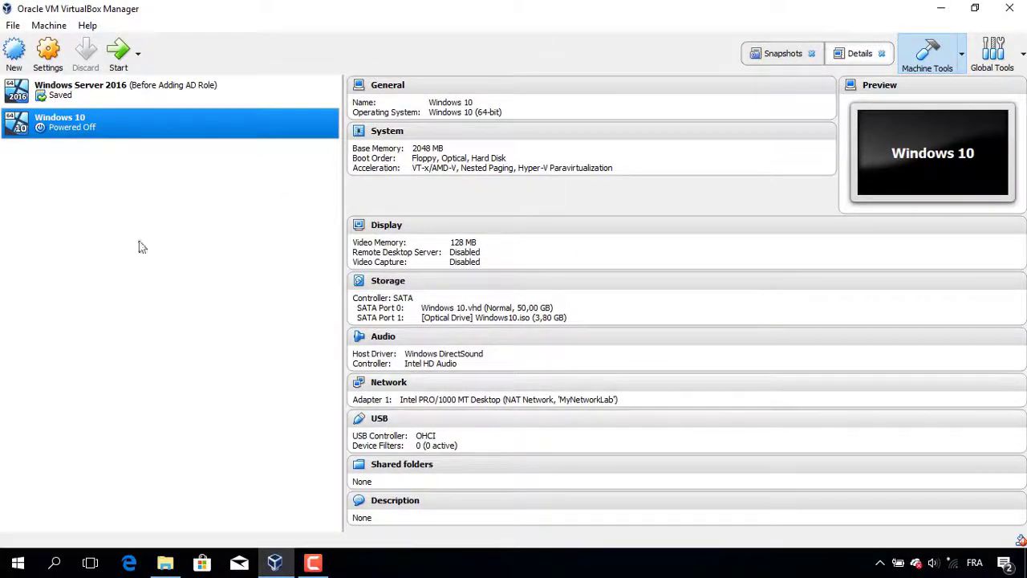
Step: Boot the Windows 10 VM and choose English (United States) with a French keyboard in Windows Setup
click(121, 57)
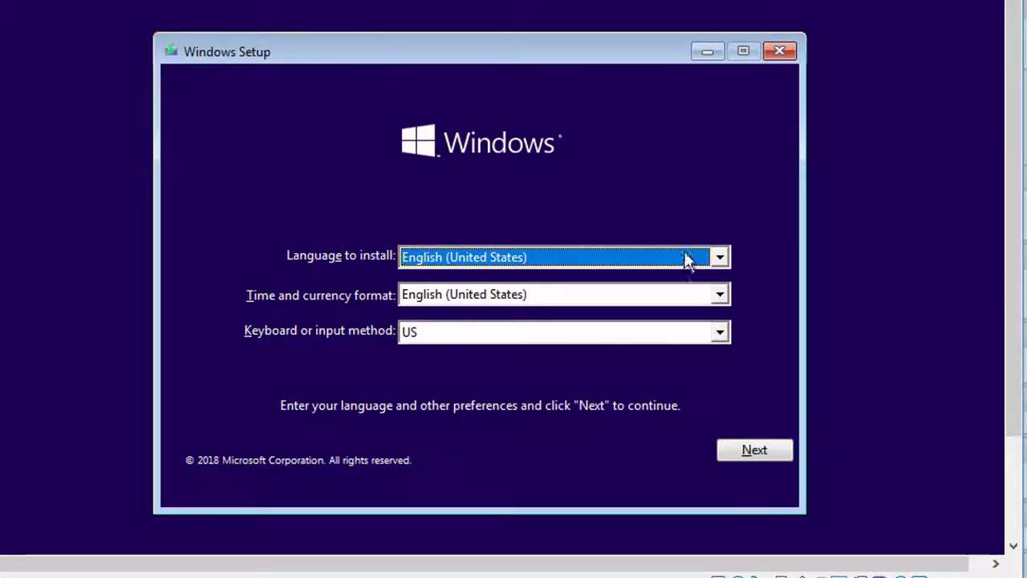
click(625, 252)
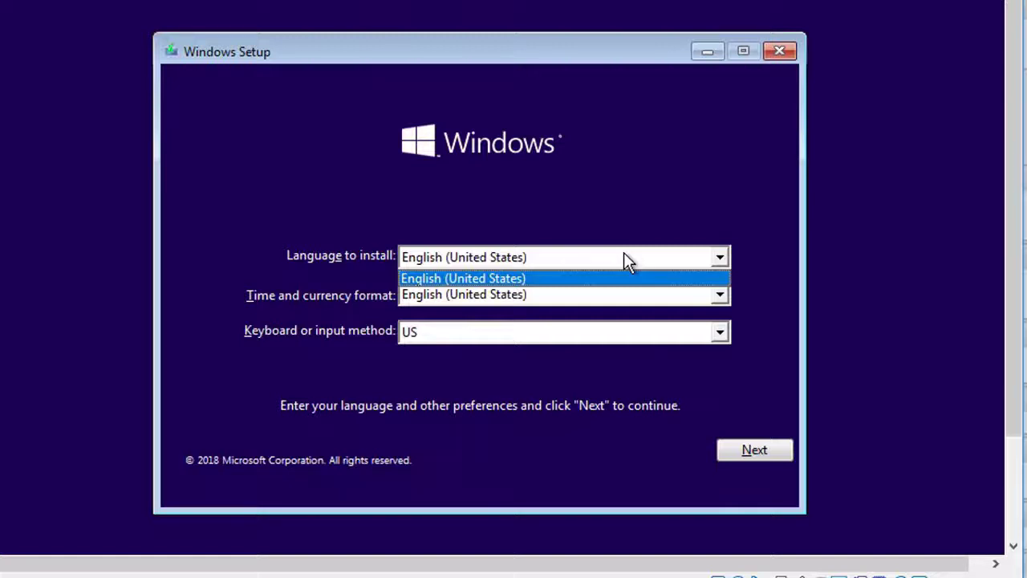
click(623, 252)
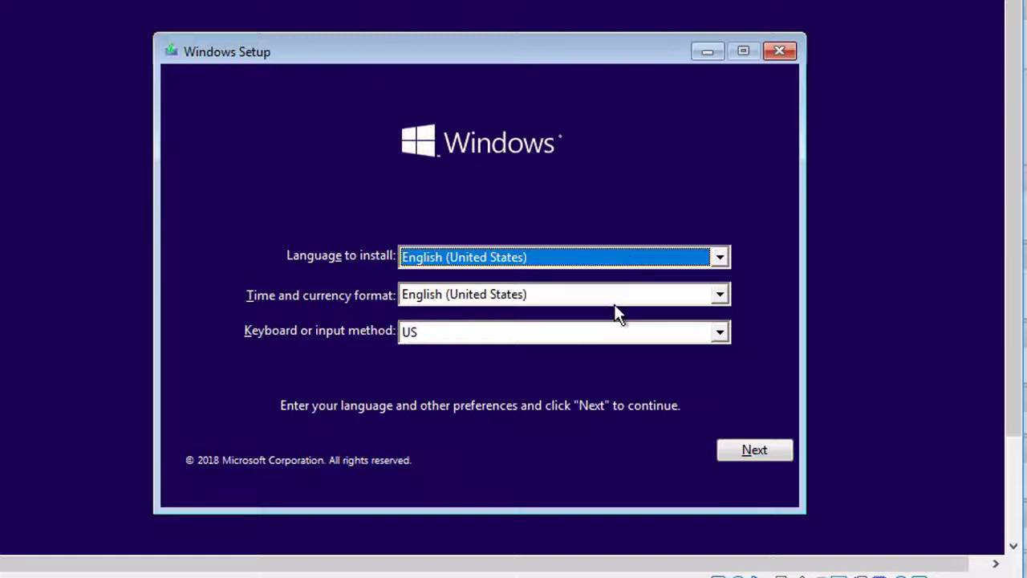
click(720, 334)
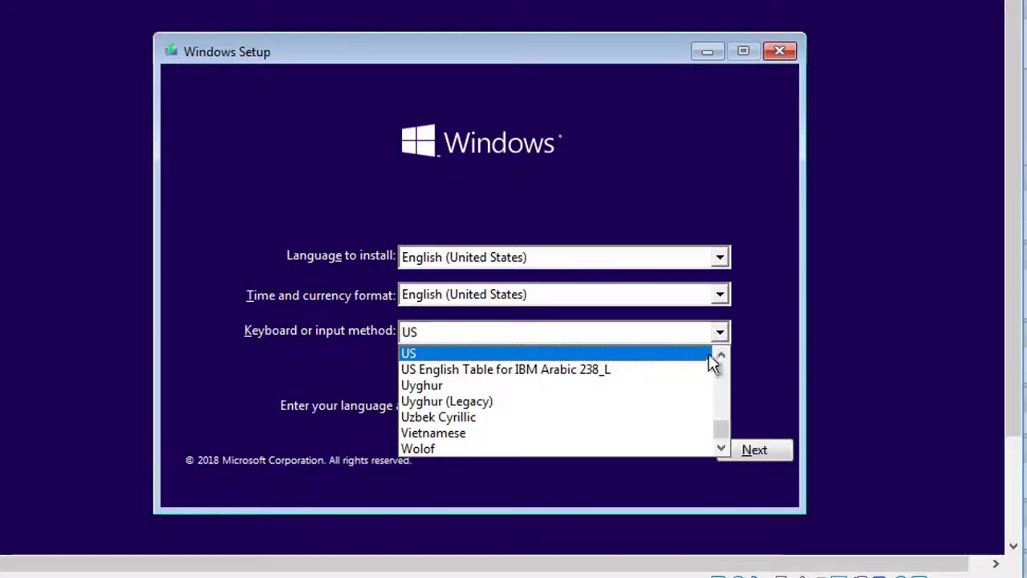
drag(718, 428, 719, 388)
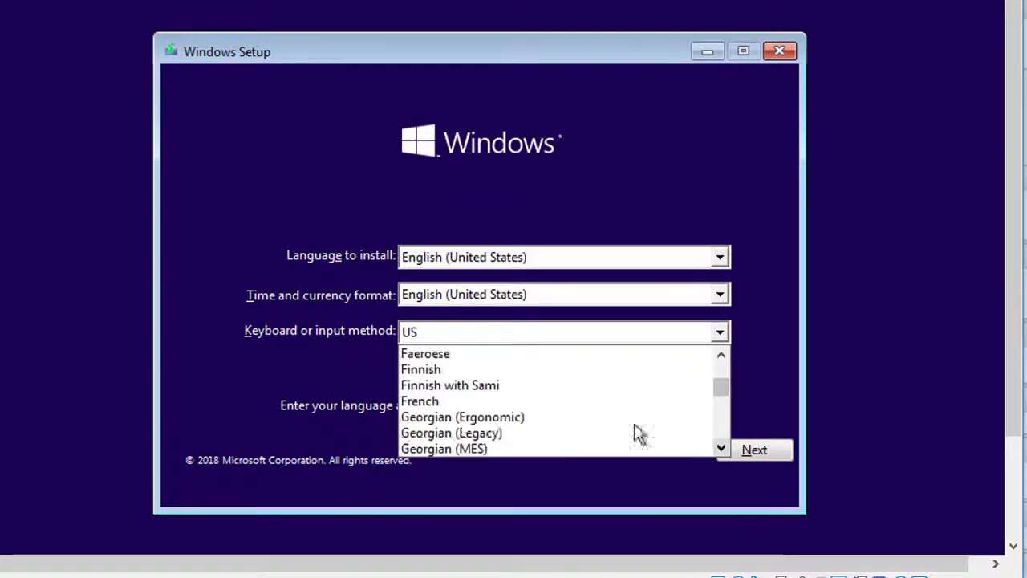
click(514, 402)
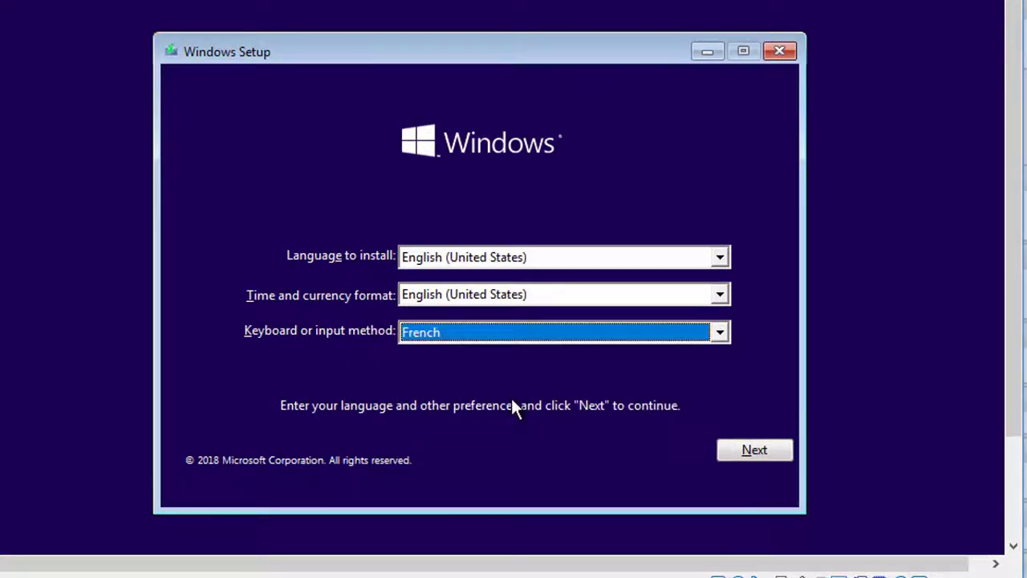
Step: Begin the Windows installation and skip activation with 'I don't have a product key'
click(772, 451)
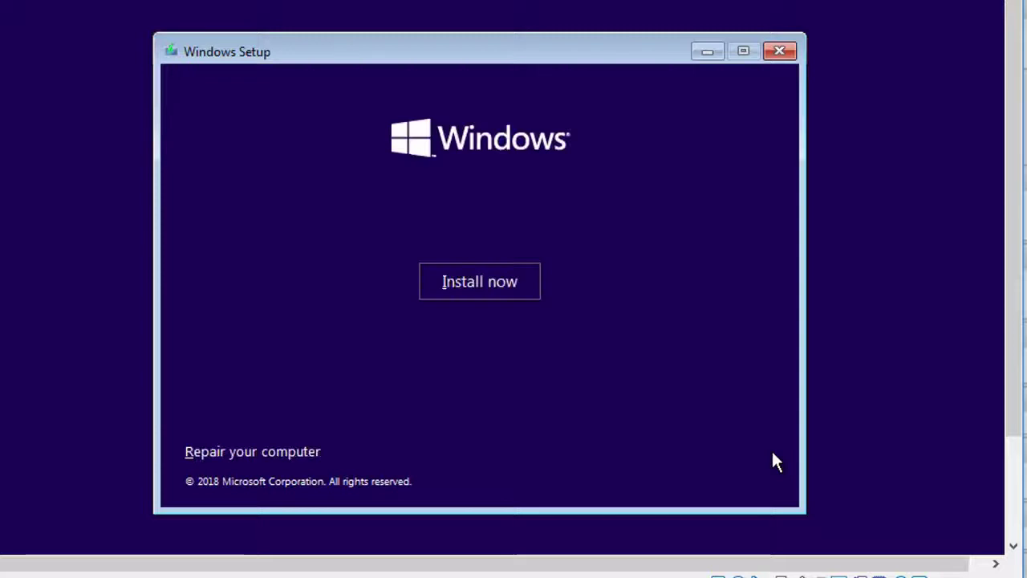
click(522, 286)
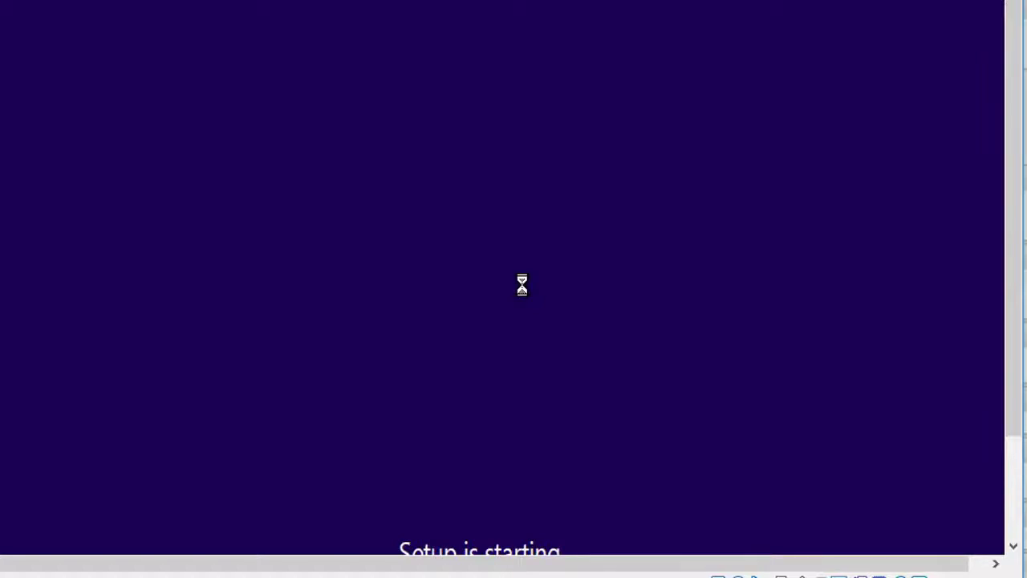
drag(1016, 255, 1016, 291)
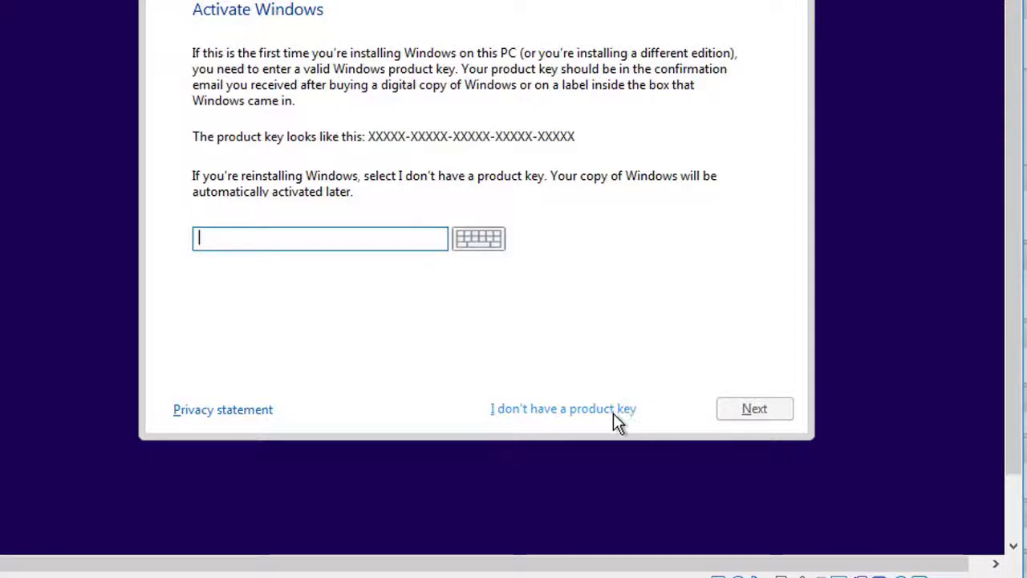
click(613, 415)
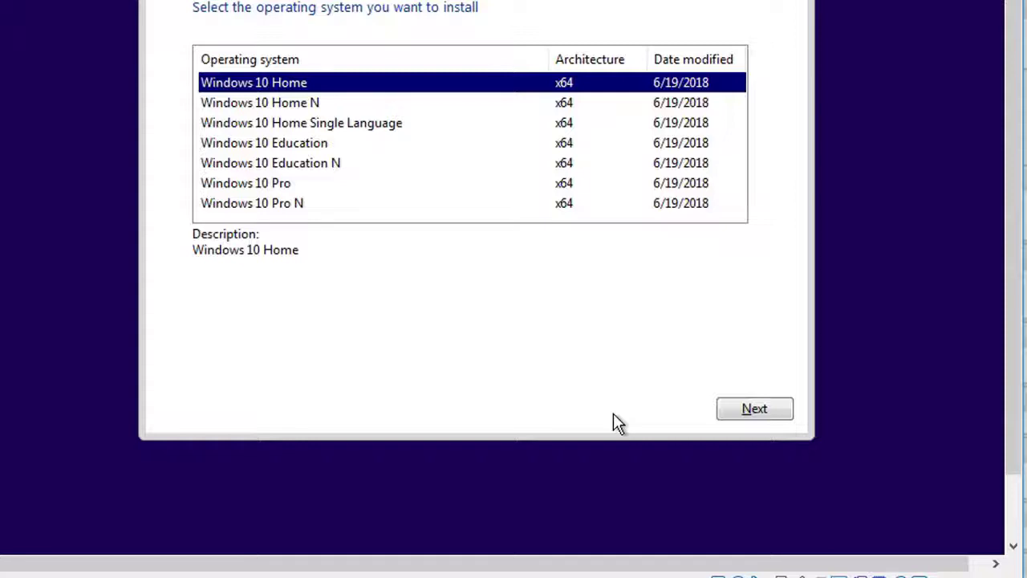
Step: Select the Windows 10 Pro edition and accept the license terms
click(284, 191)
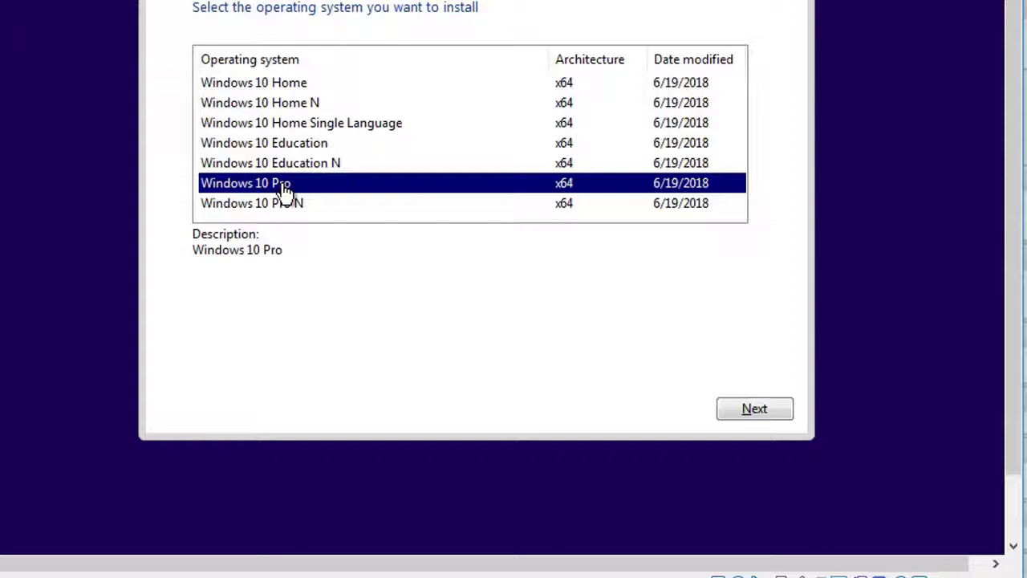
click(763, 410)
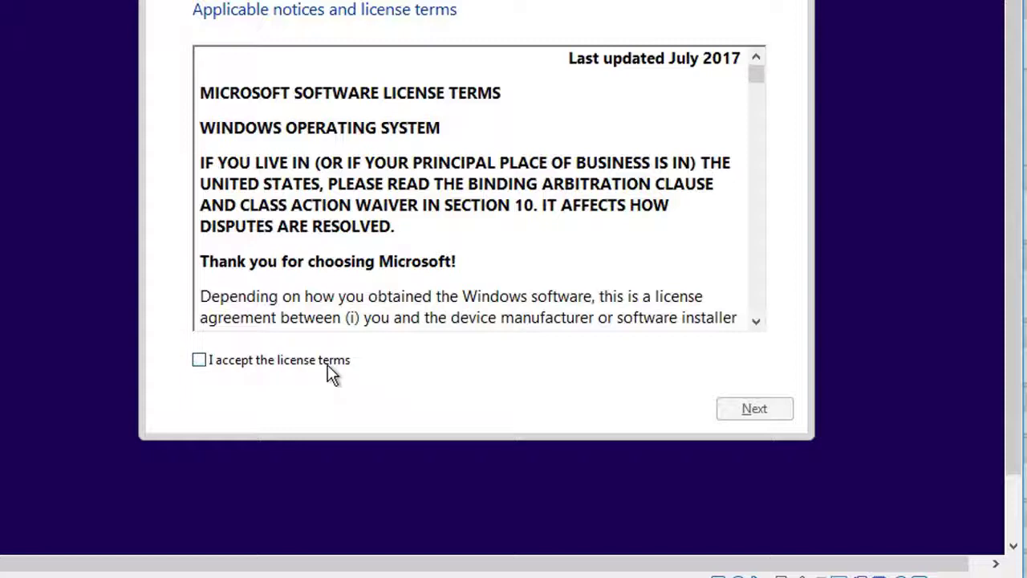
click(327, 363)
click(753, 411)
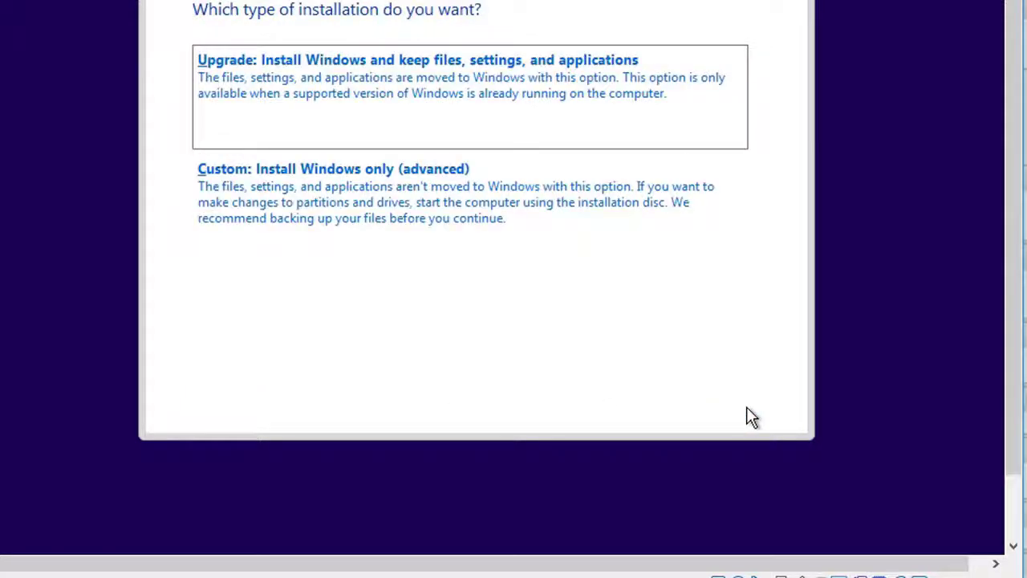
Step: Run a Custom install onto Drive 0's 50.0 GB unallocated space and let Windows finish installing
click(336, 217)
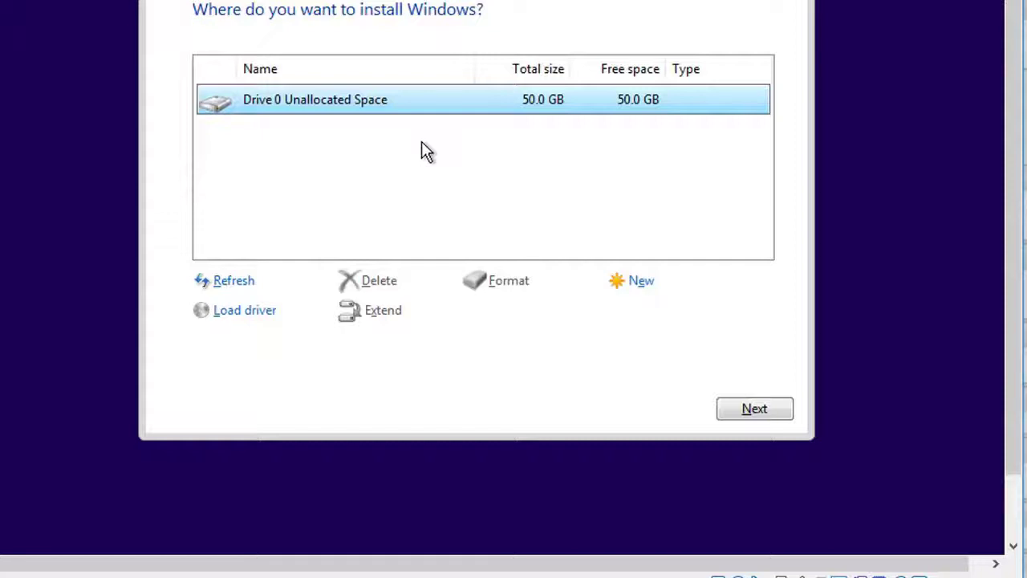
click(763, 411)
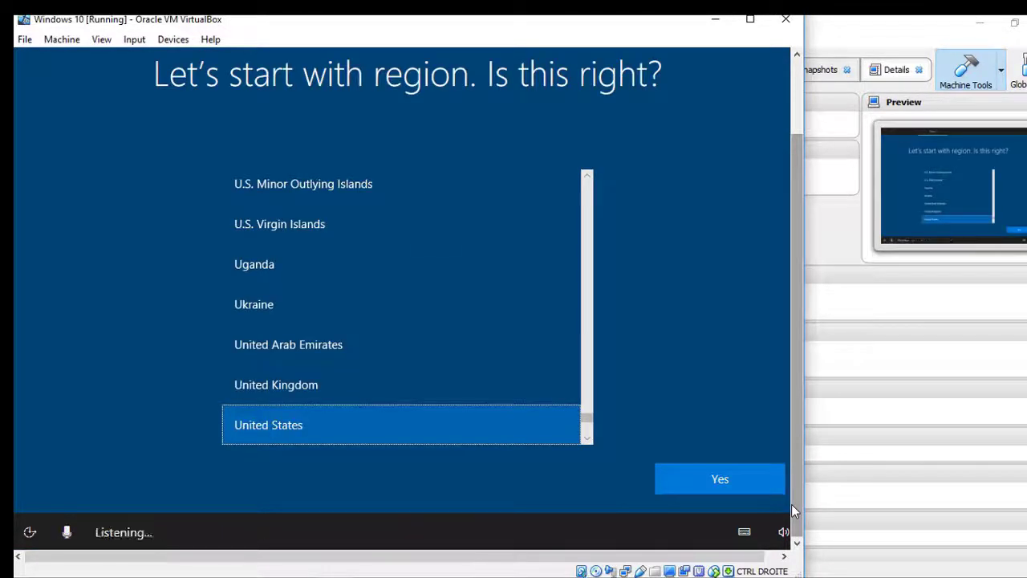
Step: Keep United States as region, pick the French keyboard layout, and skip adding a second layout
click(722, 479)
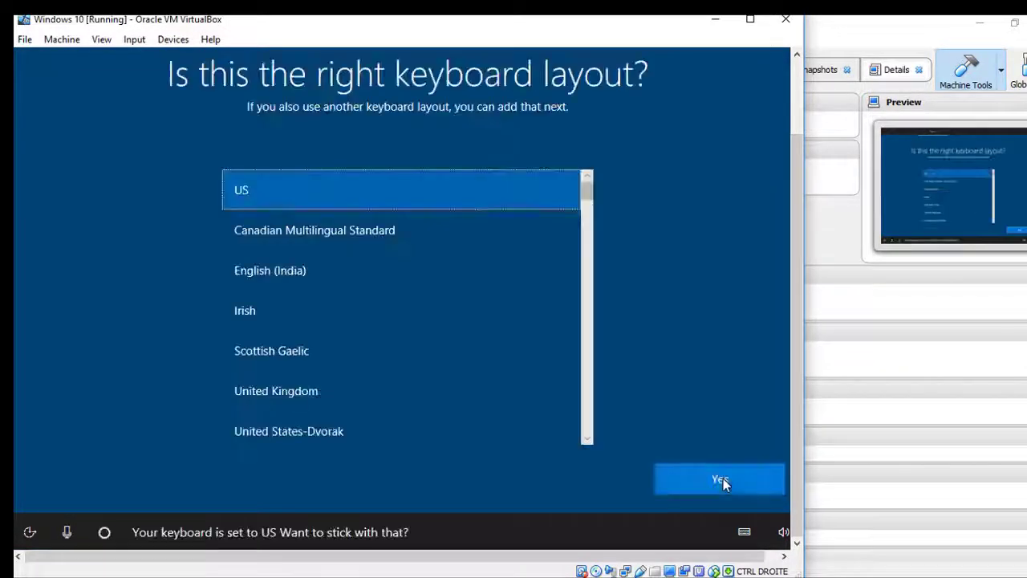
drag(584, 195, 578, 259)
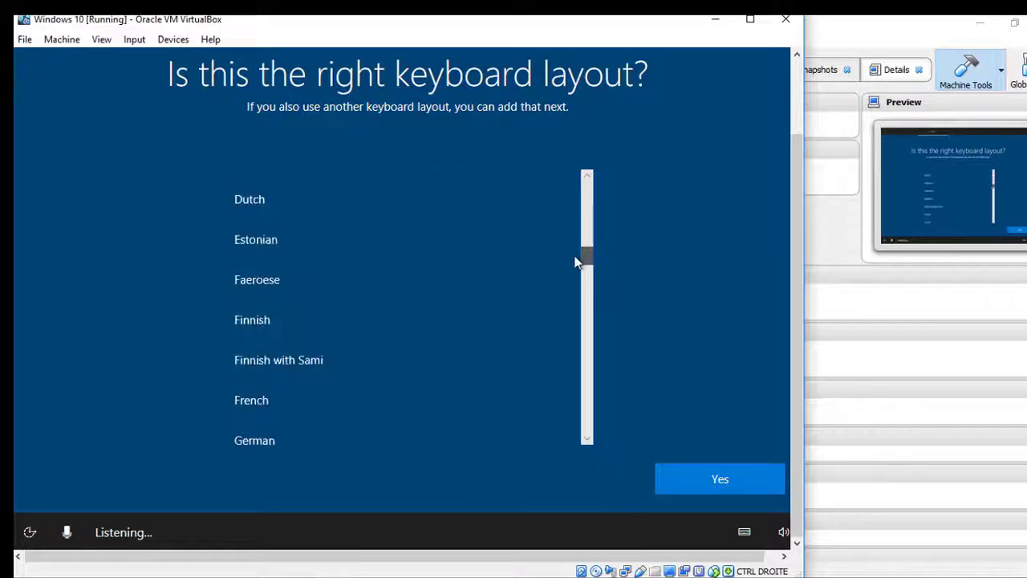
click(265, 399)
click(709, 481)
click(707, 484)
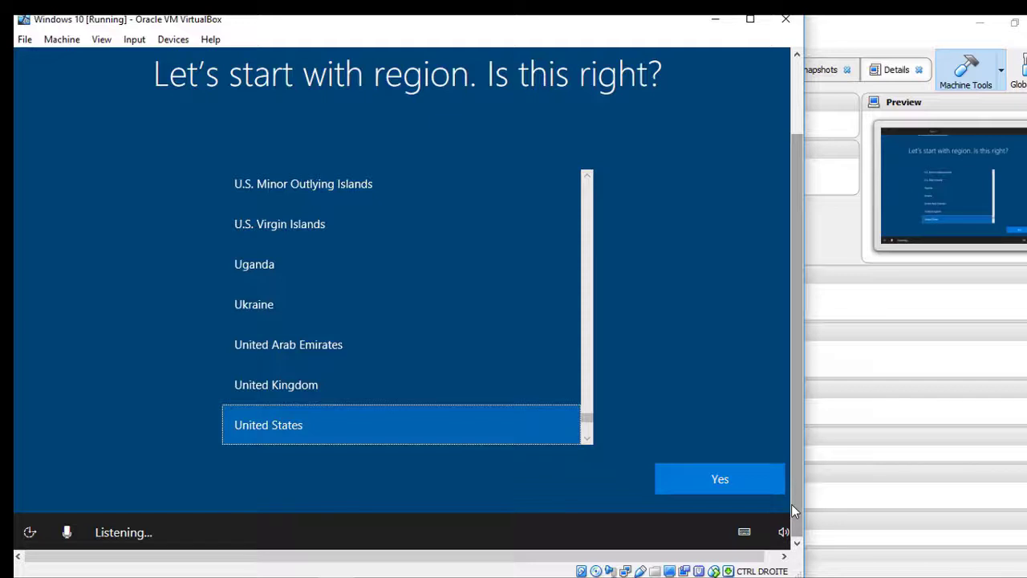
click(720, 479)
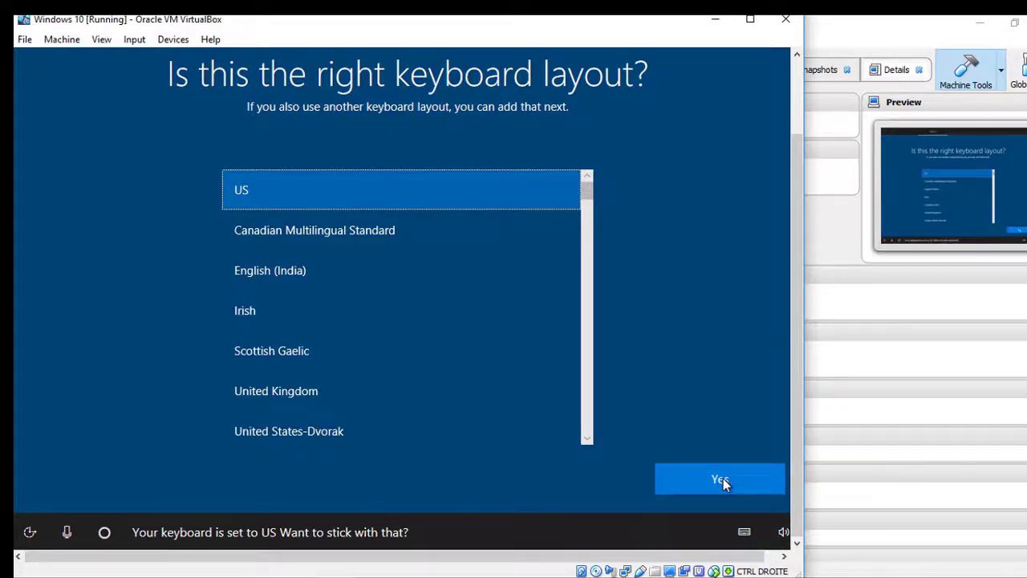
drag(587, 193, 578, 259)
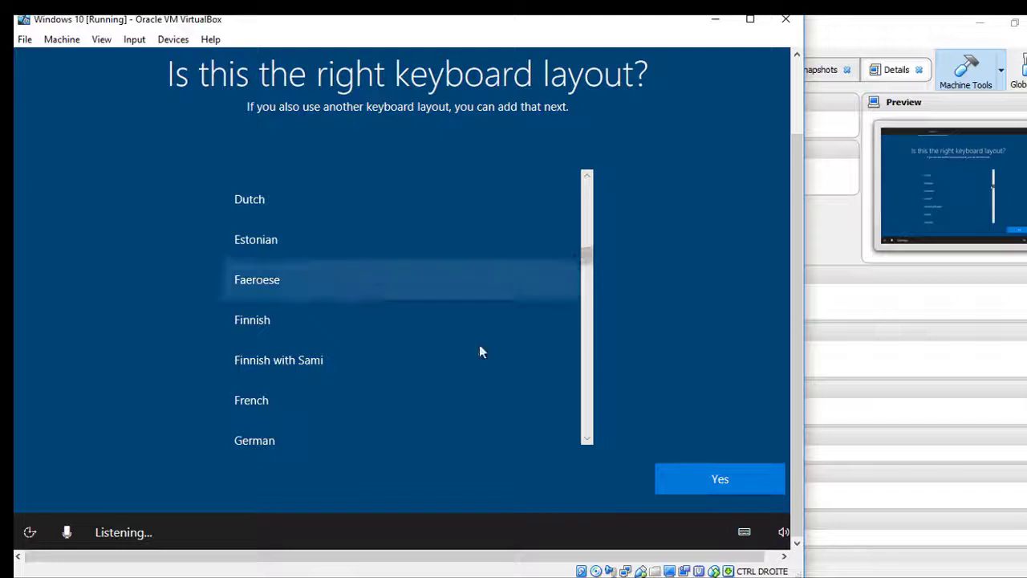
click(318, 414)
click(707, 482)
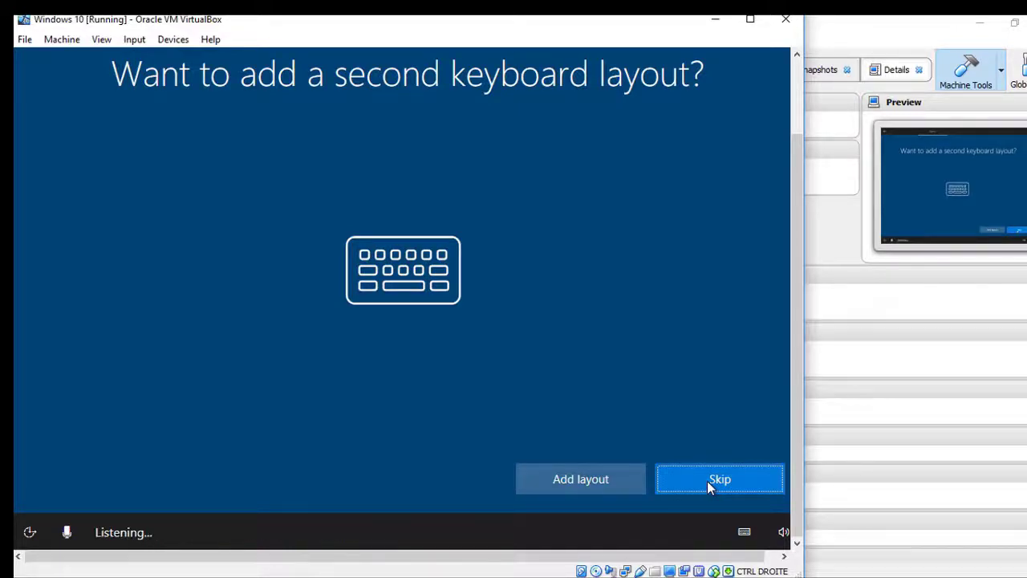
click(708, 483)
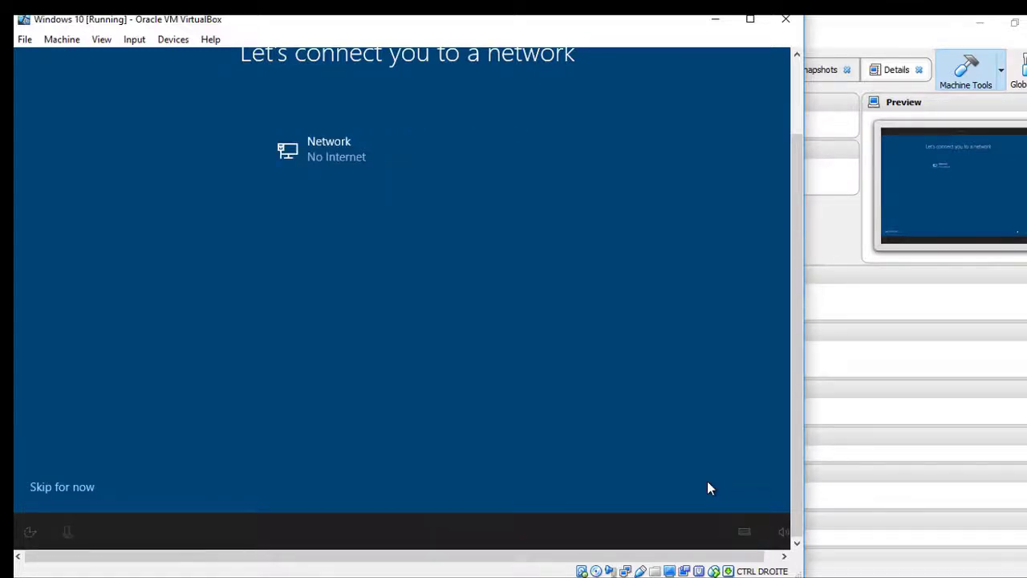
Step: Skip network setup for now and enter the local account's user name
click(60, 489)
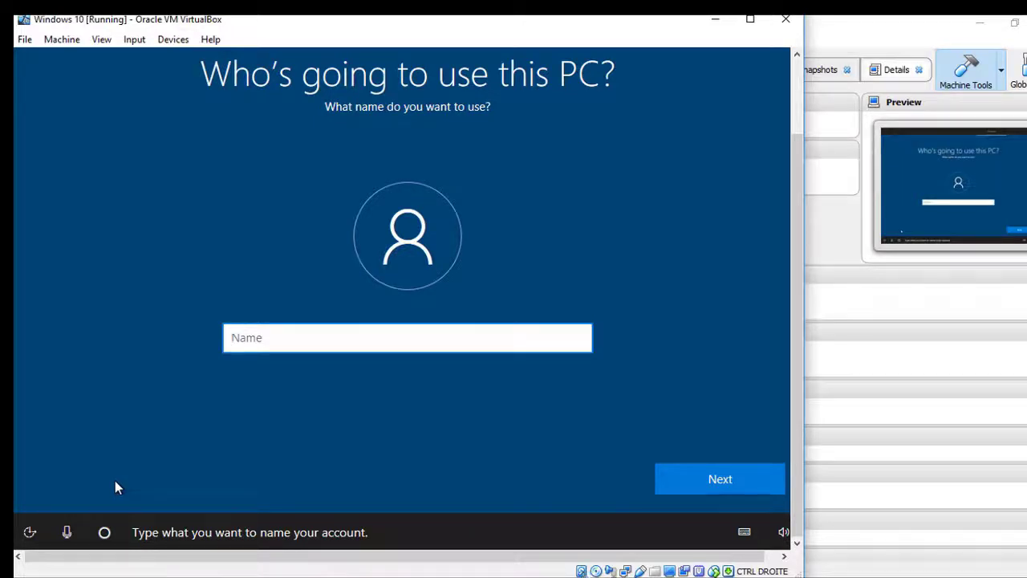
text(Z)
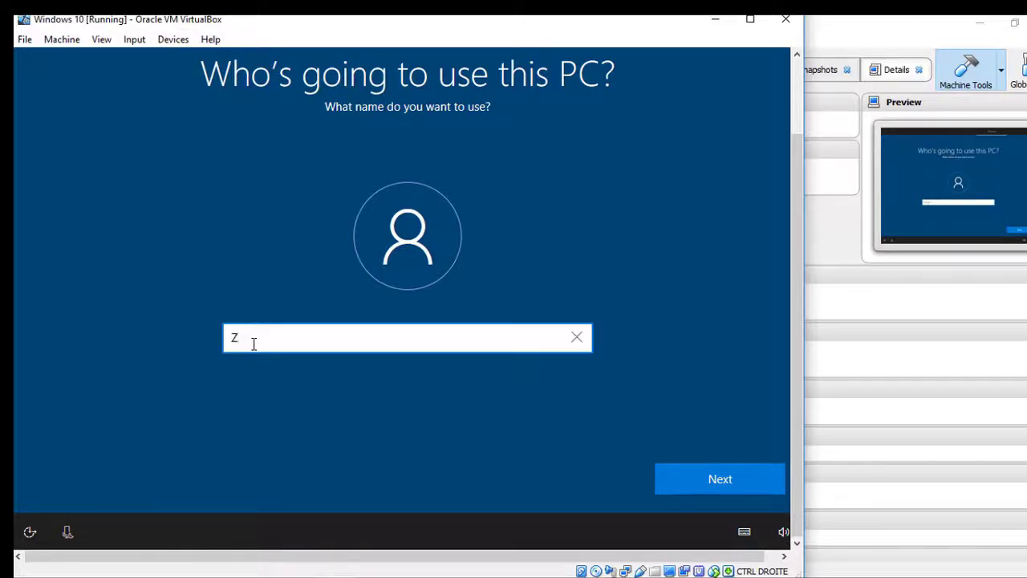
text(INE)
click(687, 478)
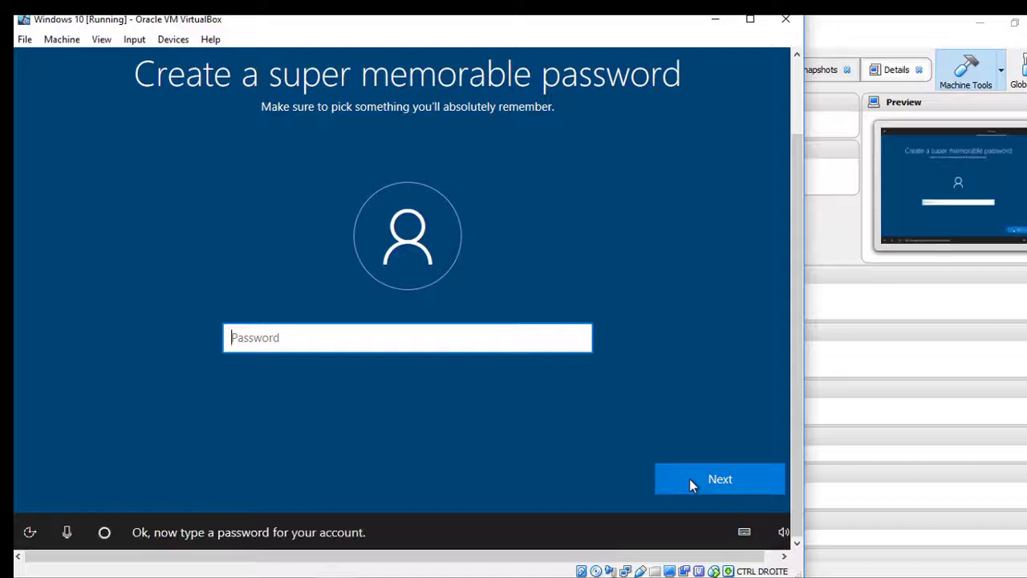
Step: Set the account password and confirm it by entering it a second time
text(•••••)
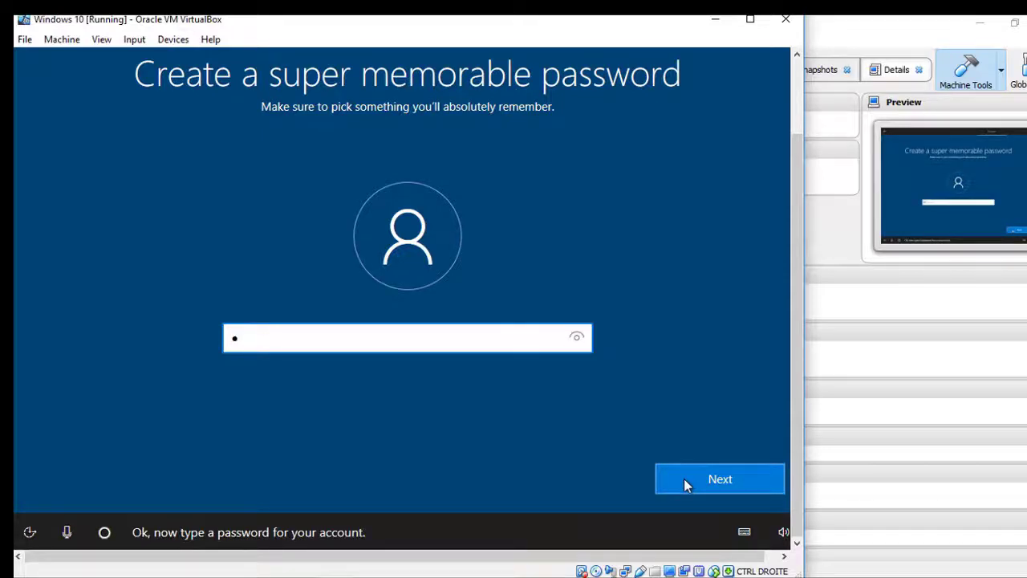
text(••••)
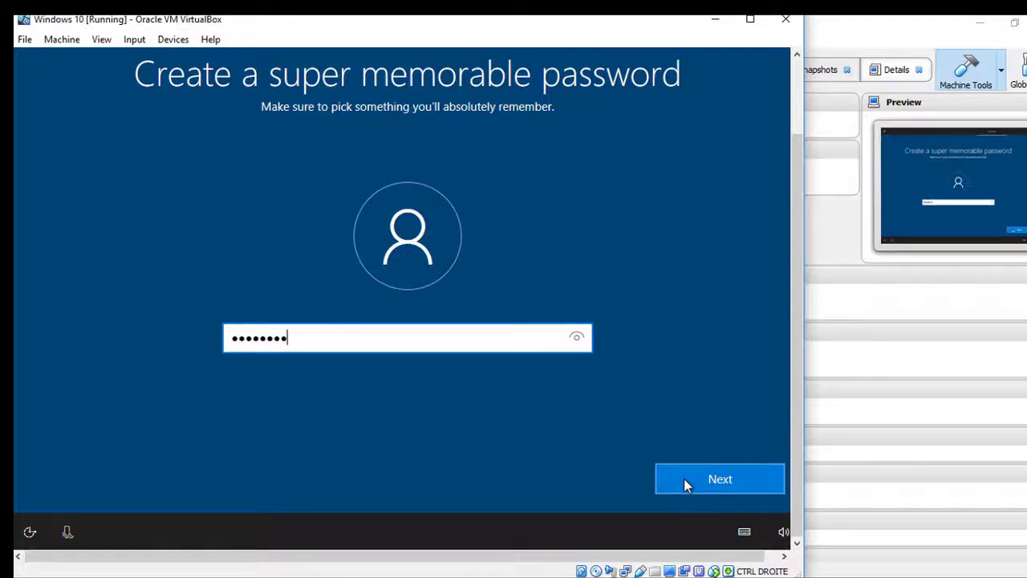
click(684, 479)
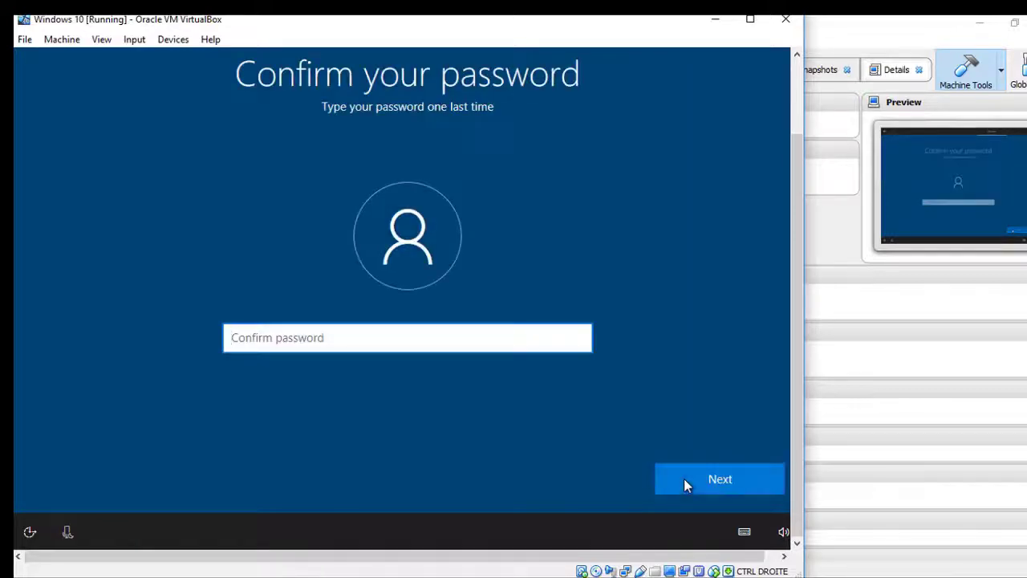
text(•••••)
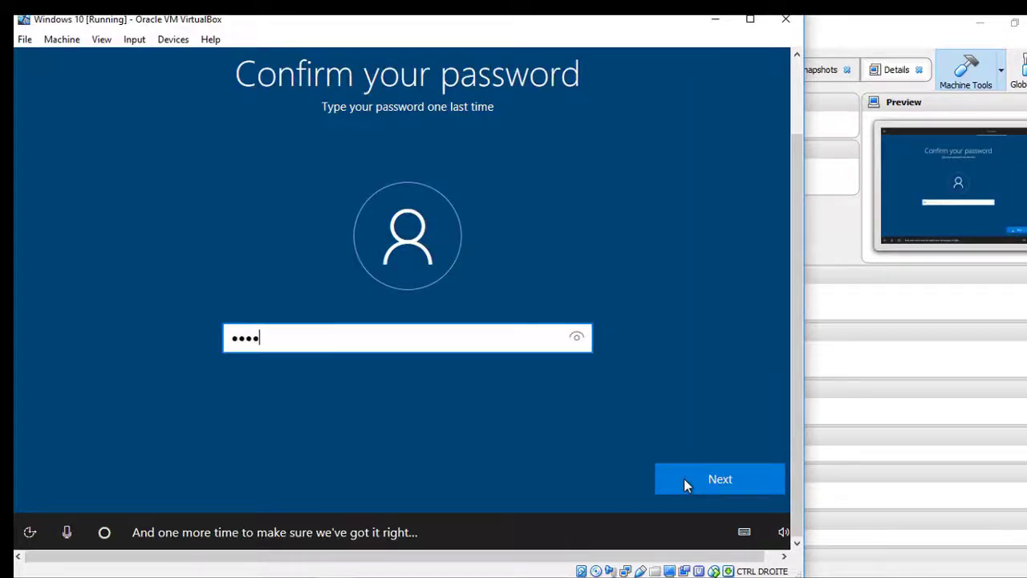
text(•••)
click(684, 479)
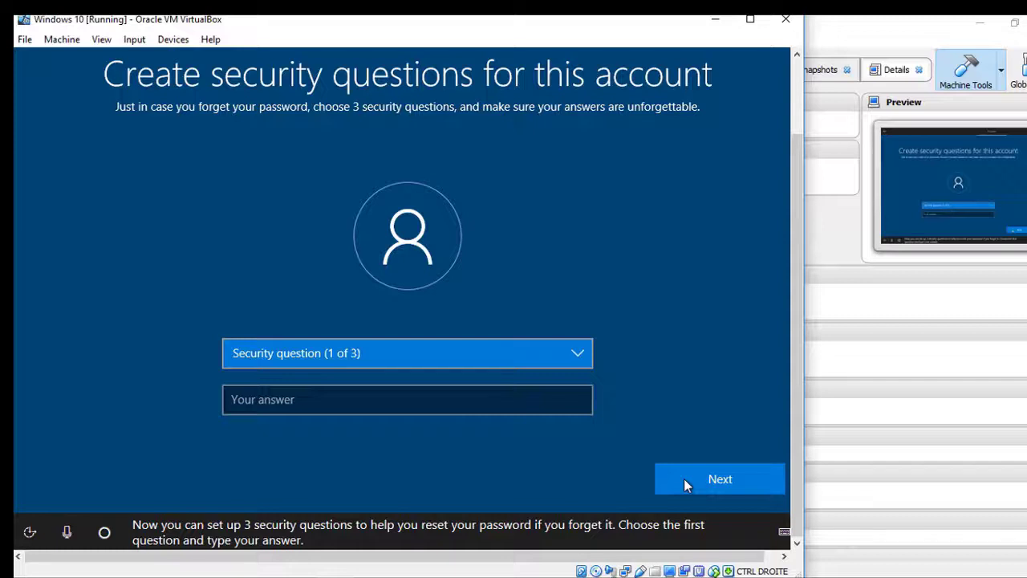
Step: Choose the first pet's name security question and enter its answer
click(574, 359)
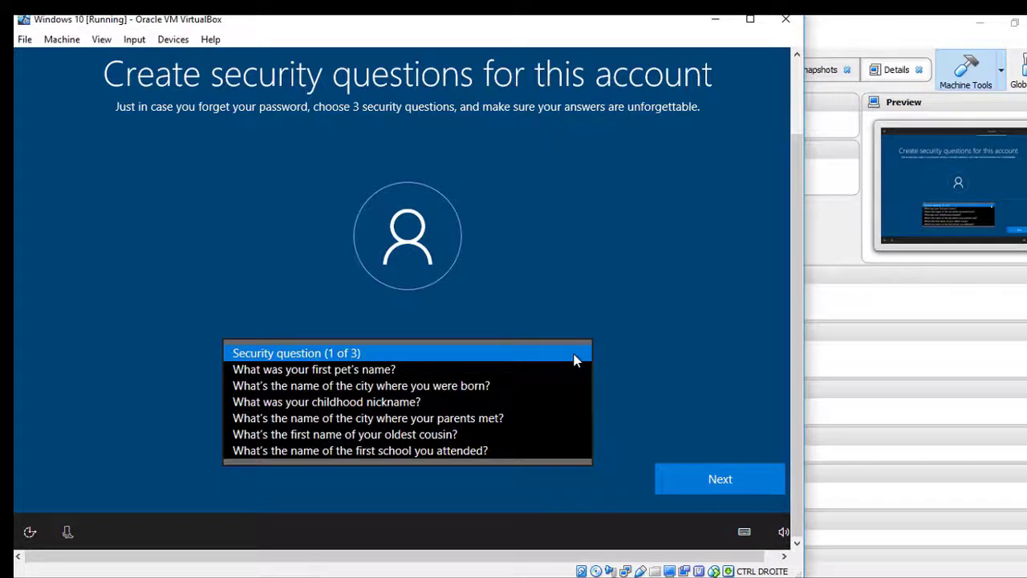
click(573, 360)
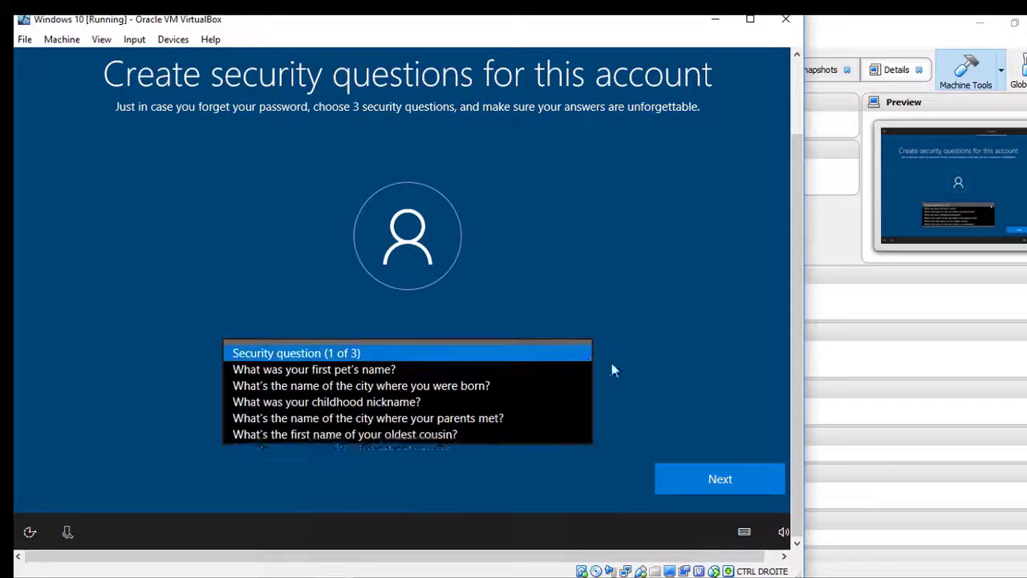
click(749, 480)
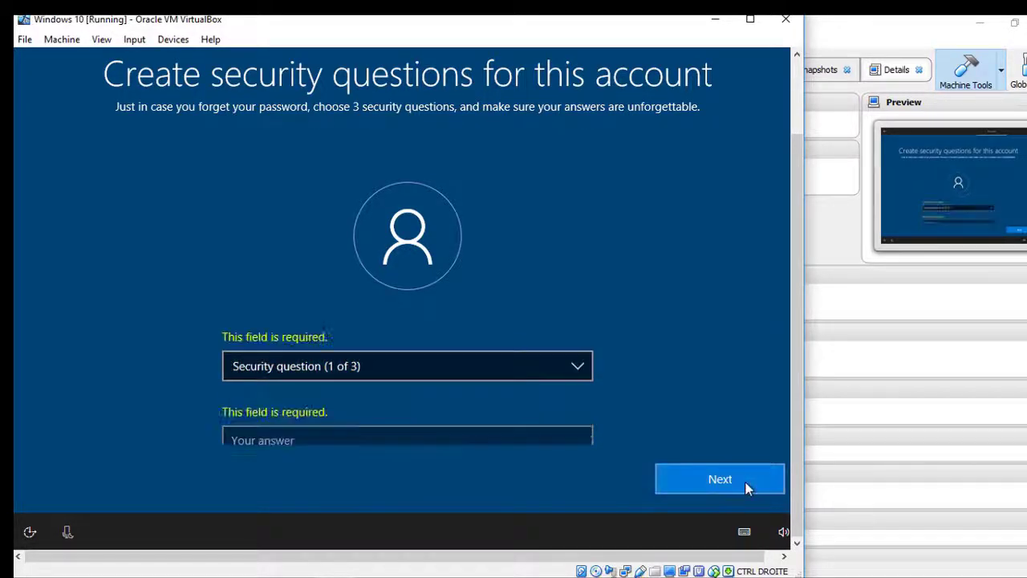
click(576, 368)
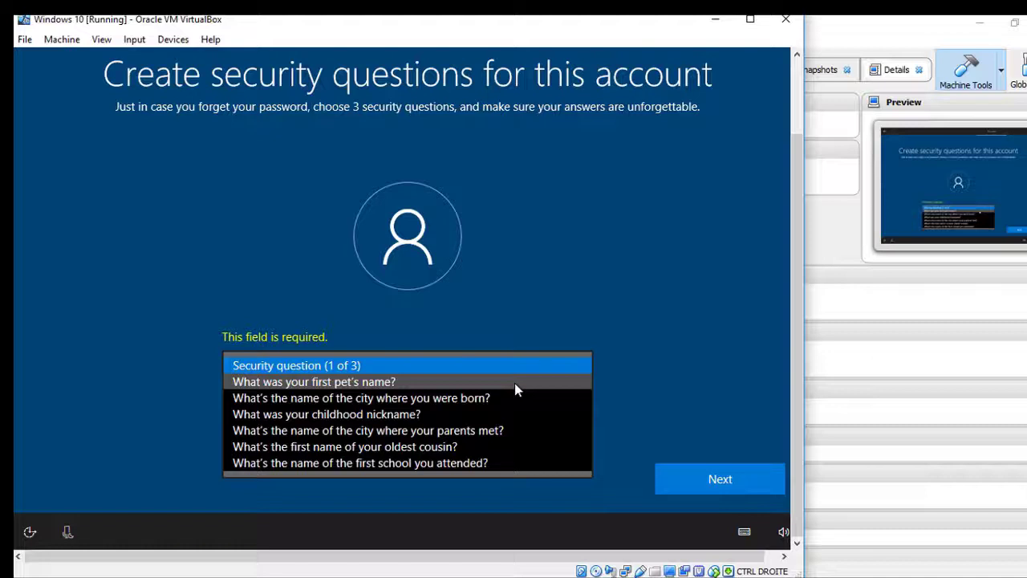
click(514, 383)
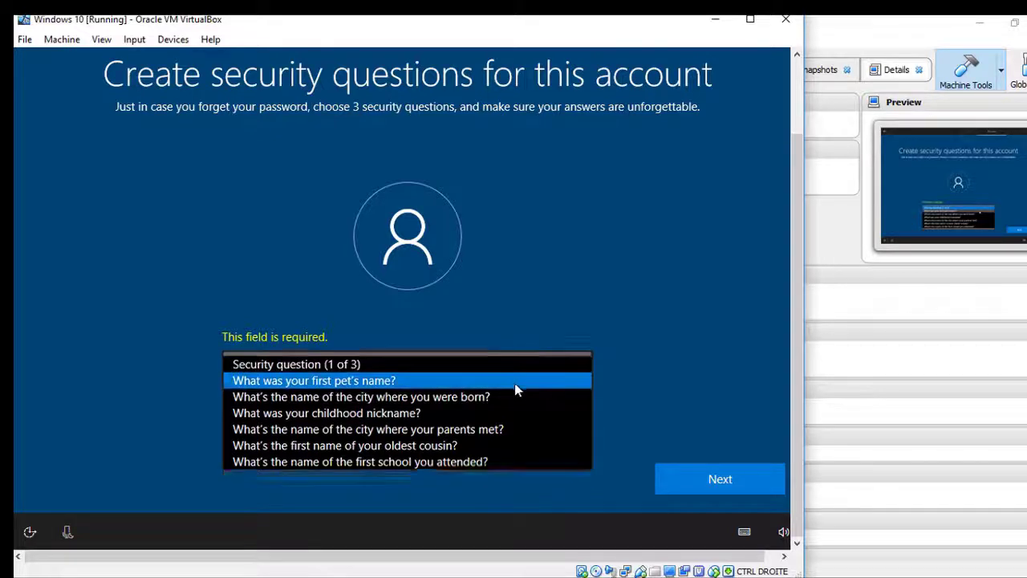
click(510, 428)
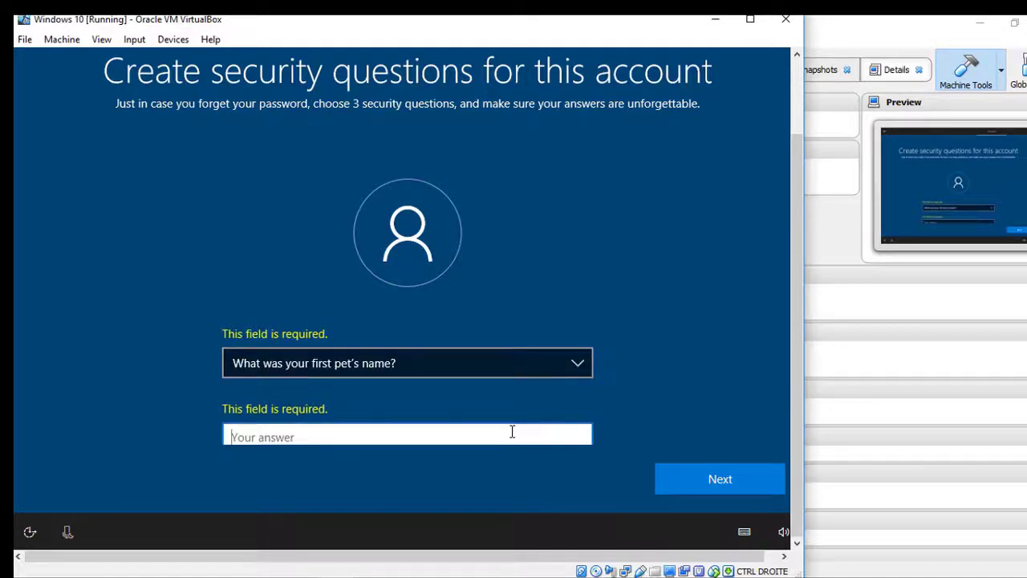
text(pet)
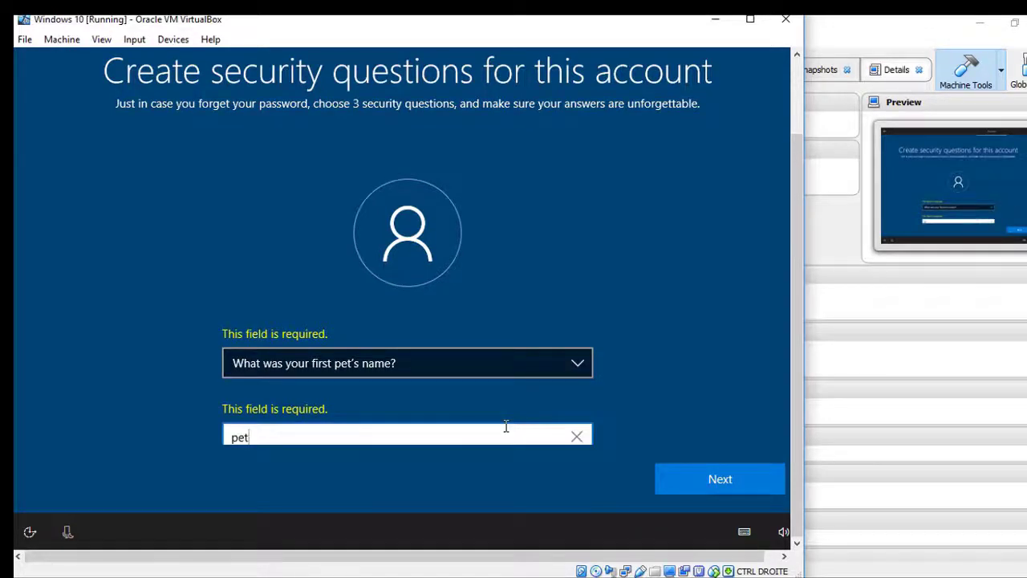
click(737, 482)
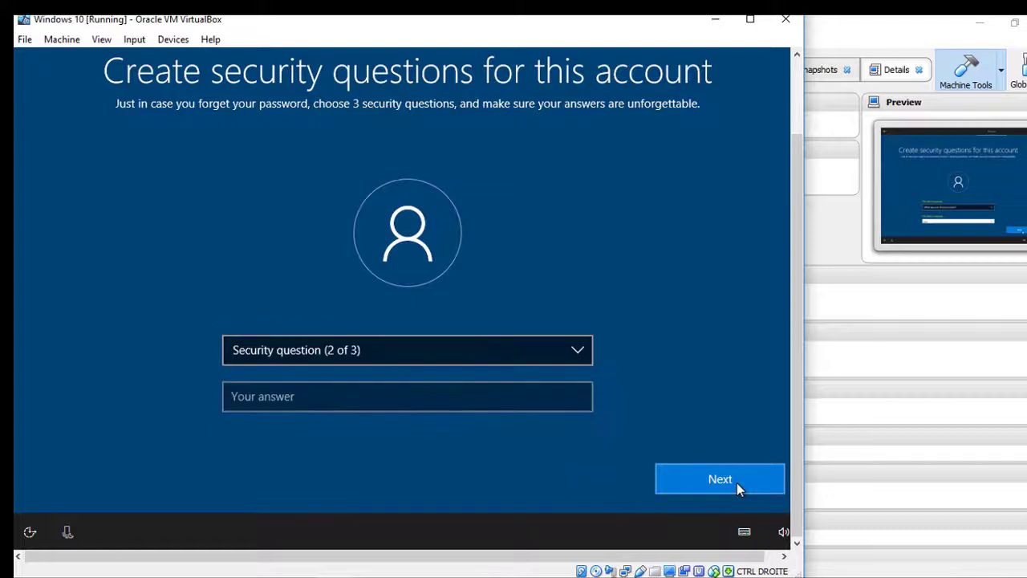
Step: Choose the city-where-you-were-born question and enter its answer
click(558, 367)
click(513, 367)
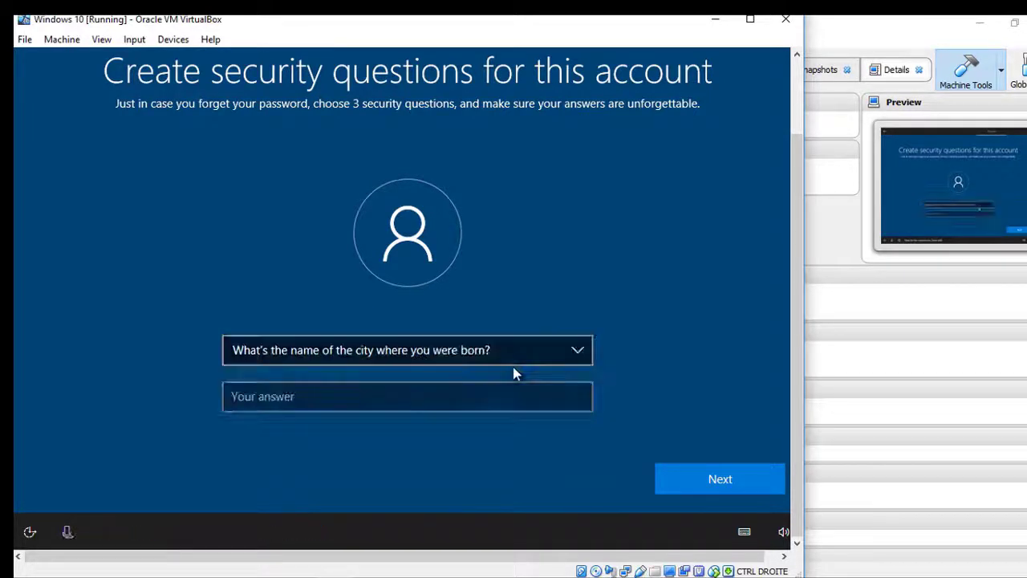
click(503, 397)
text(city)
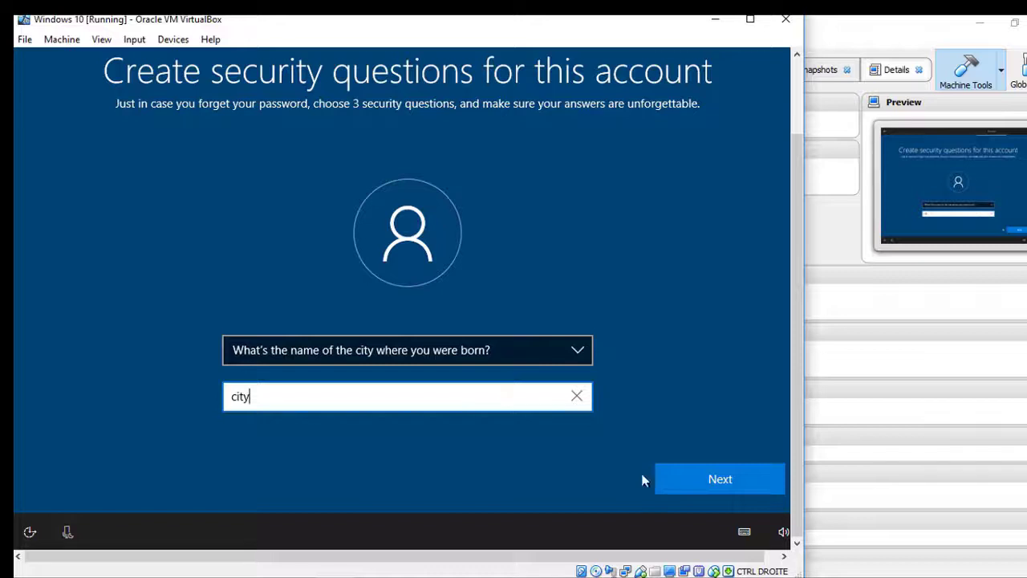
click(712, 487)
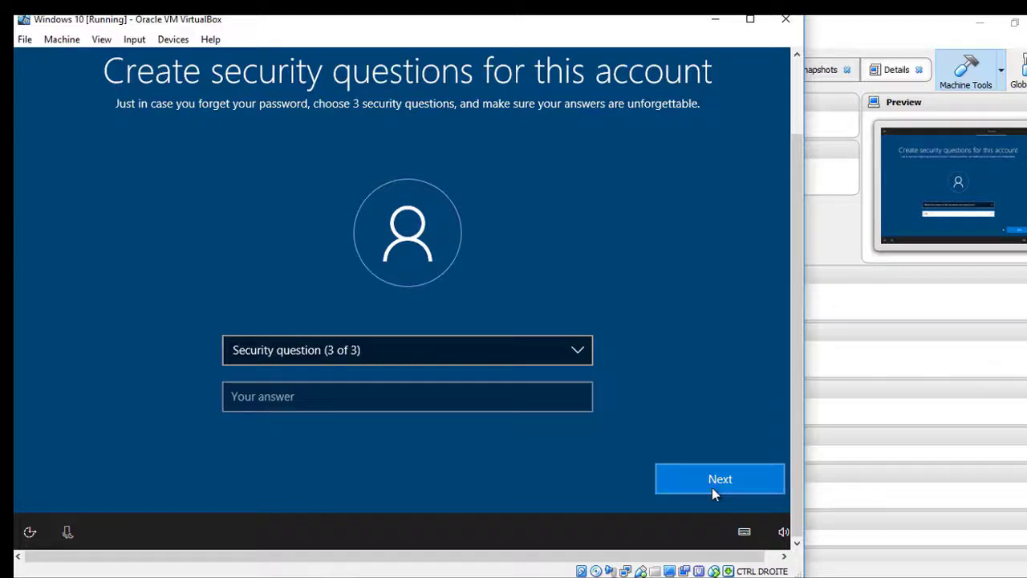
Step: Choose the childhood nickname question, enter its answer, and submit all three questions
click(577, 358)
click(560, 368)
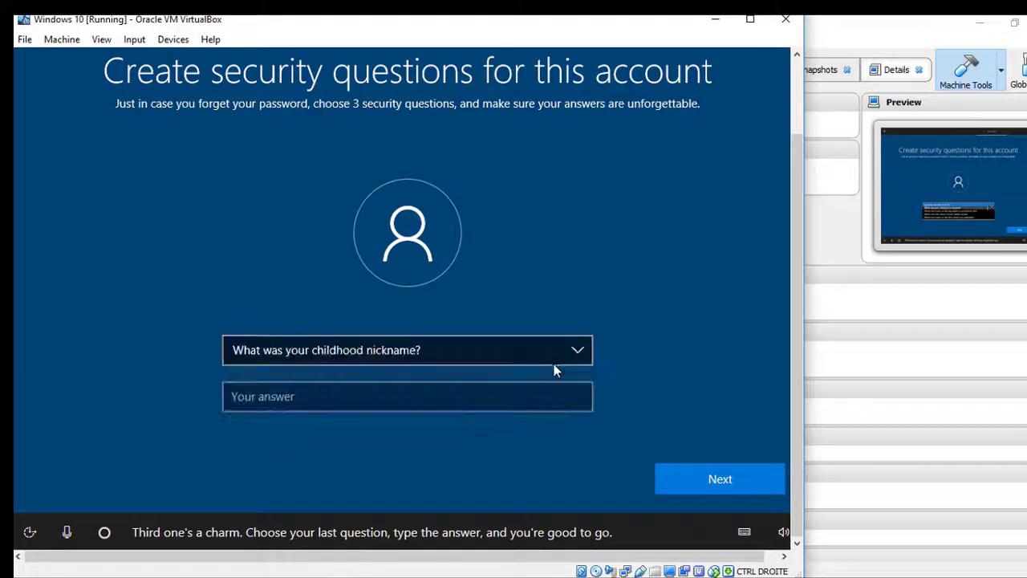
click(550, 393)
text(zine)
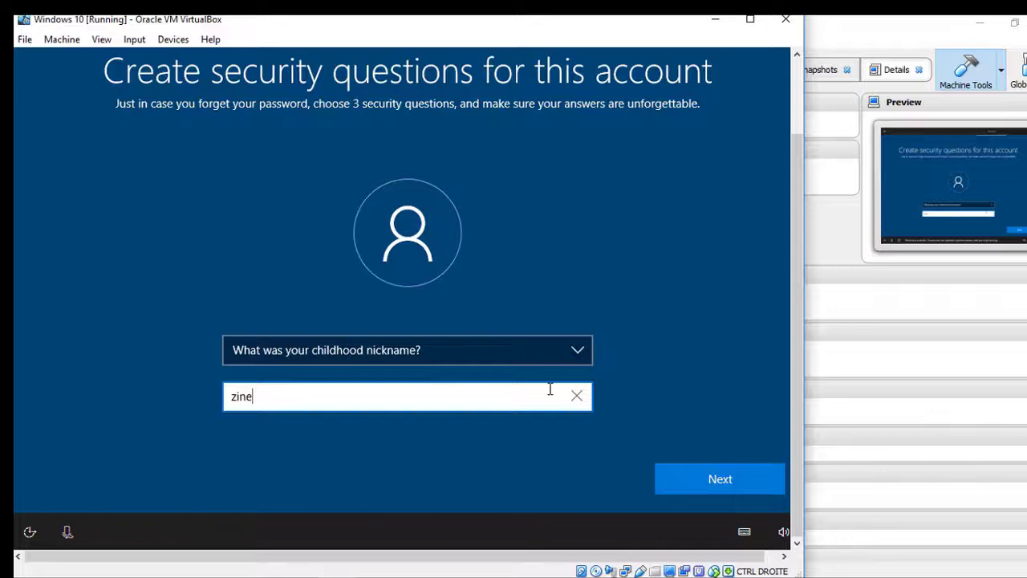
click(695, 475)
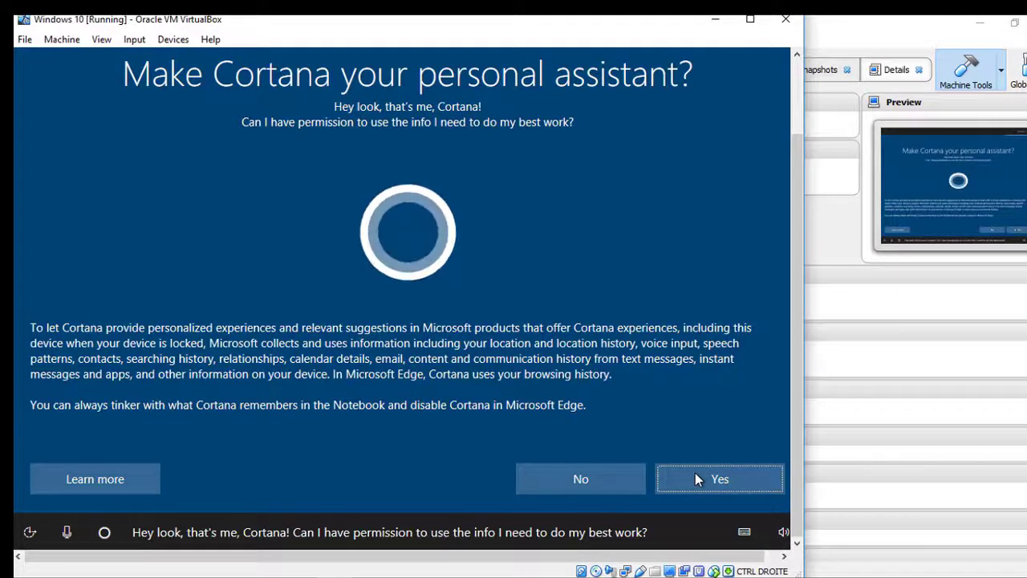
Step: Answer No to using Cortana as the personal assistant
click(611, 486)
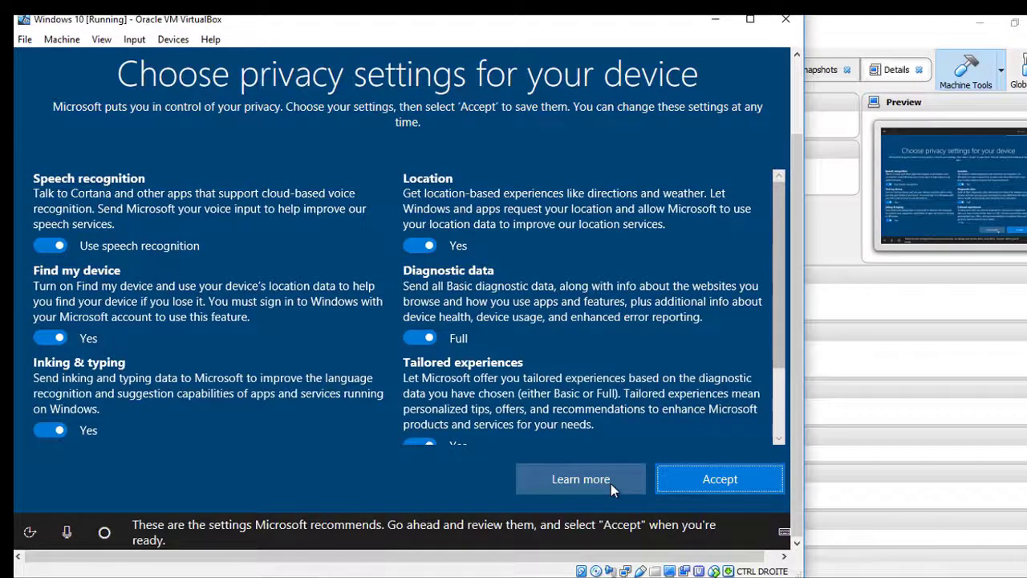
Step: Turn off speech, Find my device, inking, location, tailored experiences and ad ID; set Basic diagnostics; accept
click(44, 249)
click(46, 341)
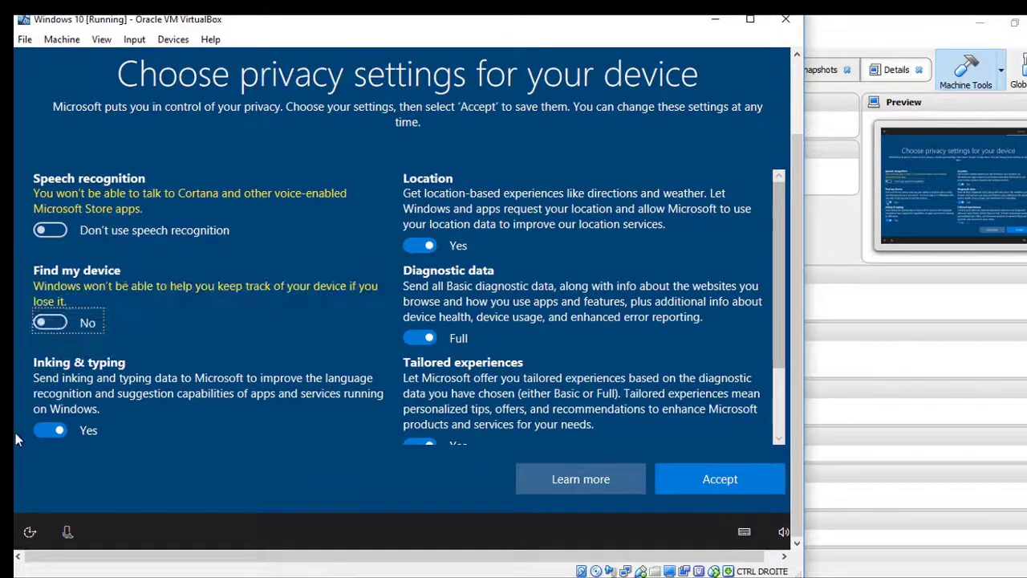
click(45, 431)
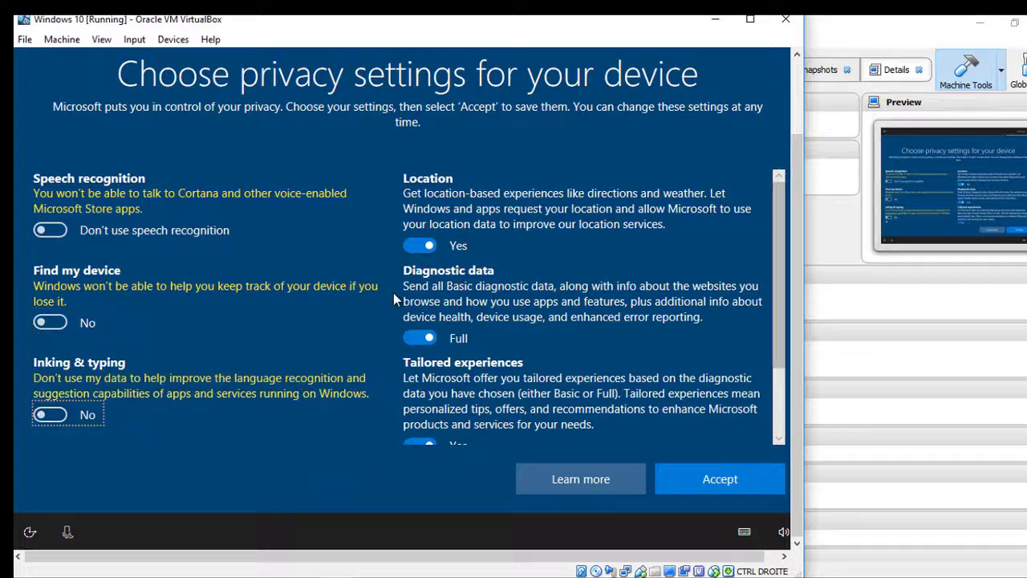
click(423, 249)
click(415, 341)
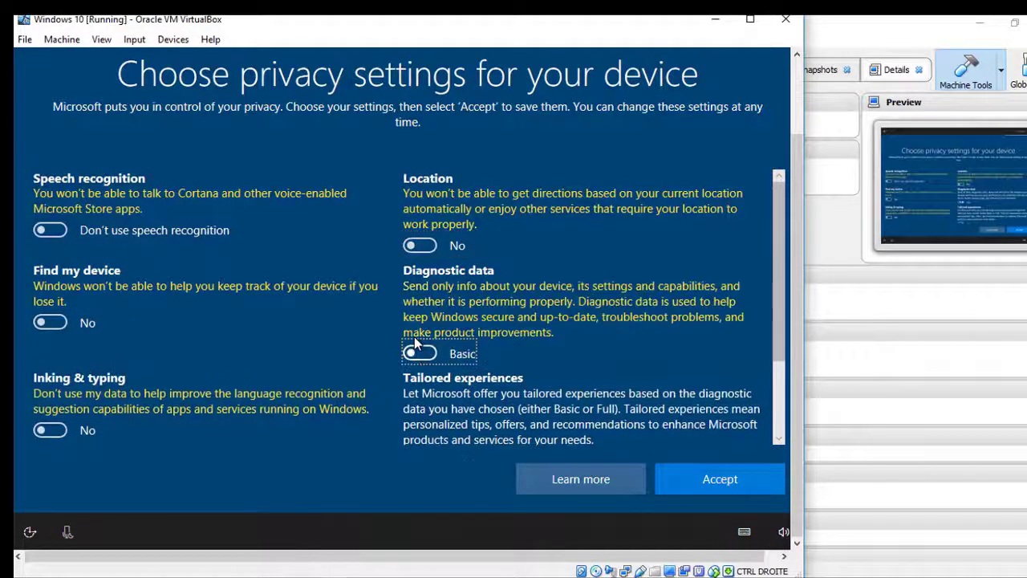
scroll(776, 399, down, 2)
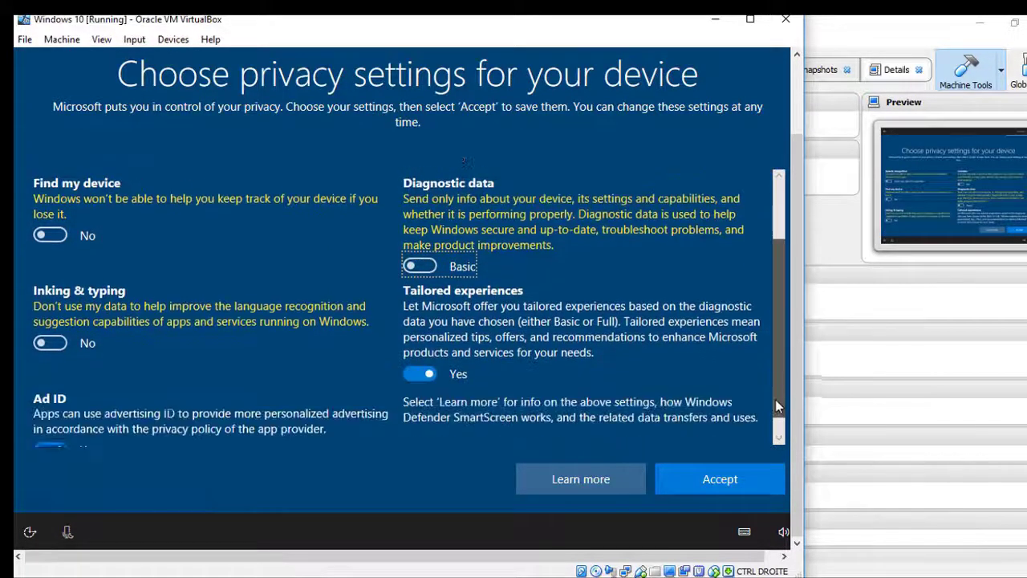
scroll(775, 406, down, 2)
click(416, 353)
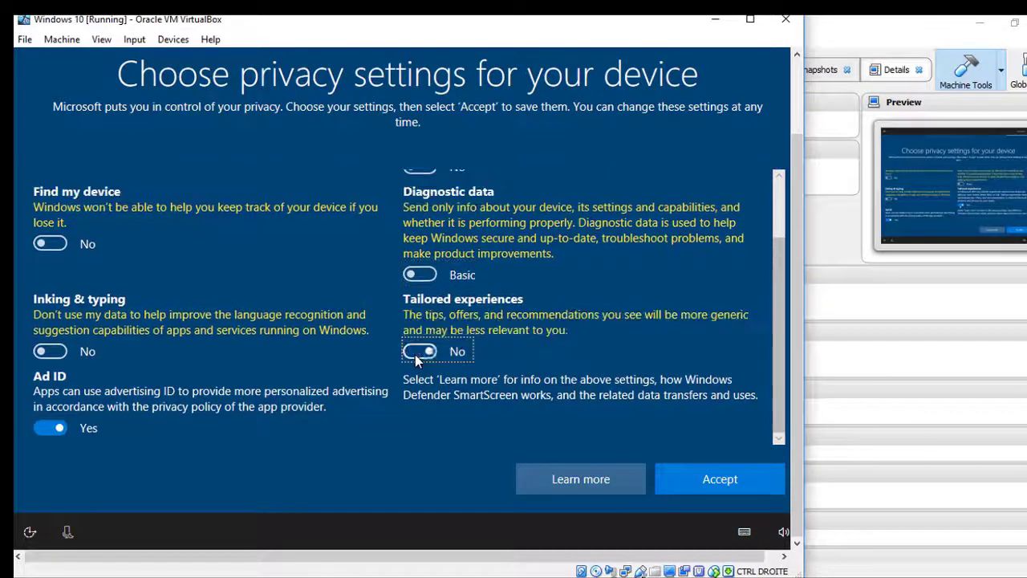
click(56, 428)
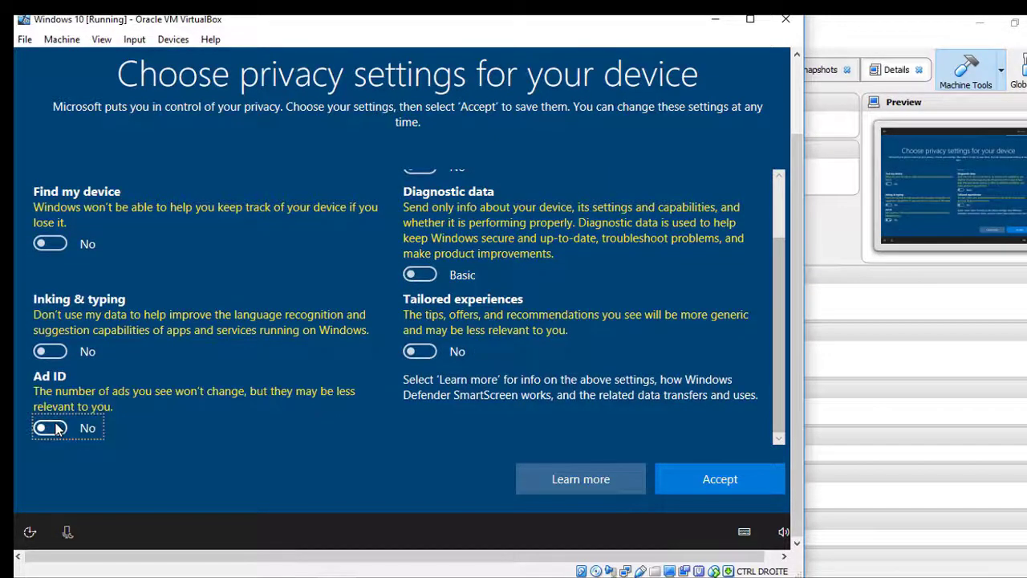
click(720, 480)
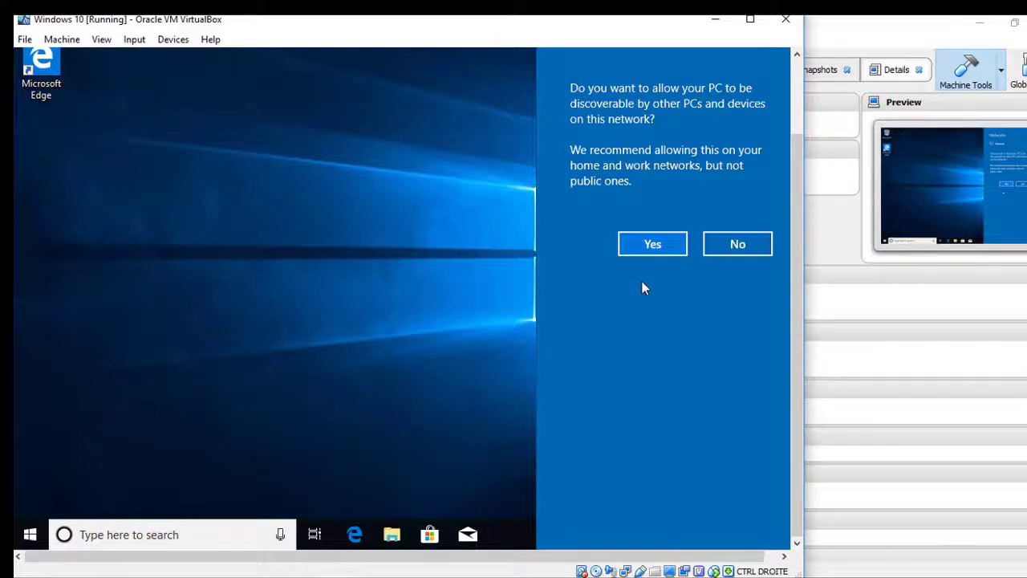
Step: Answer Yes to letting the PC be discoverable on this network
click(676, 251)
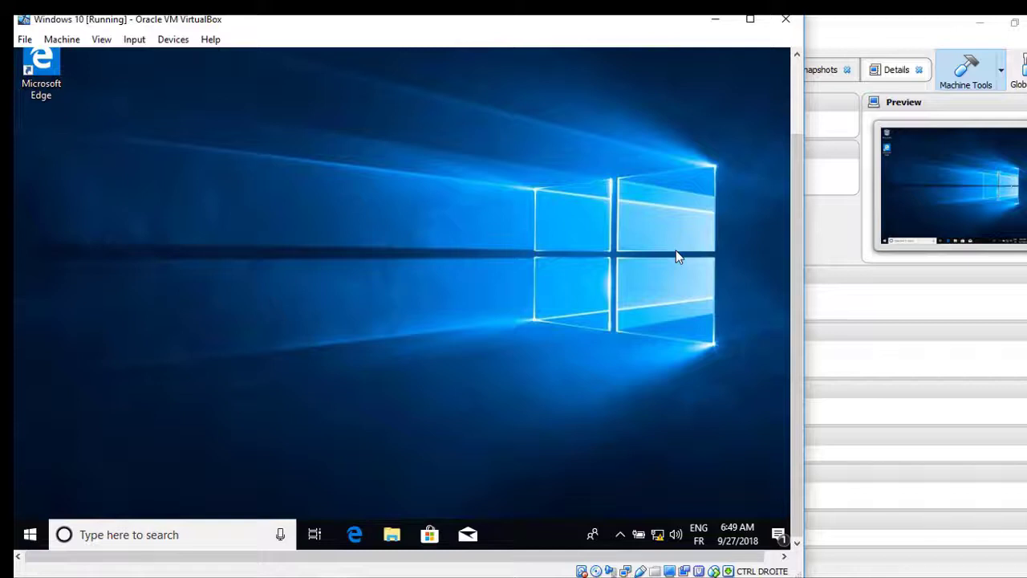
mouse_move(795, 268)
mouse_down()
mouse_move(806, 195)
mouse_move(796, 282)
mouse_up()
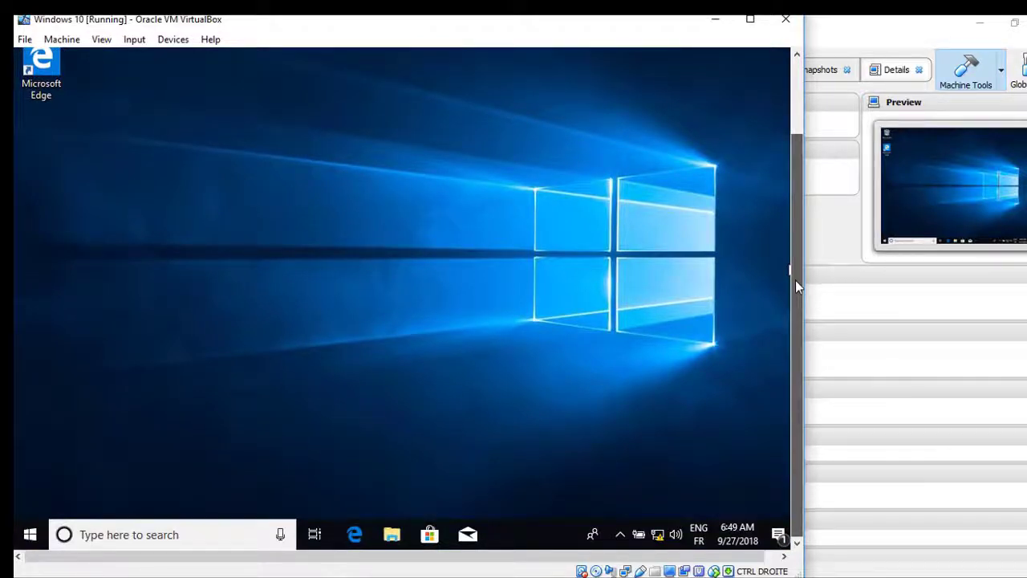
Step: Insert the Guest Additions CD image via the Devices menu
click(172, 40)
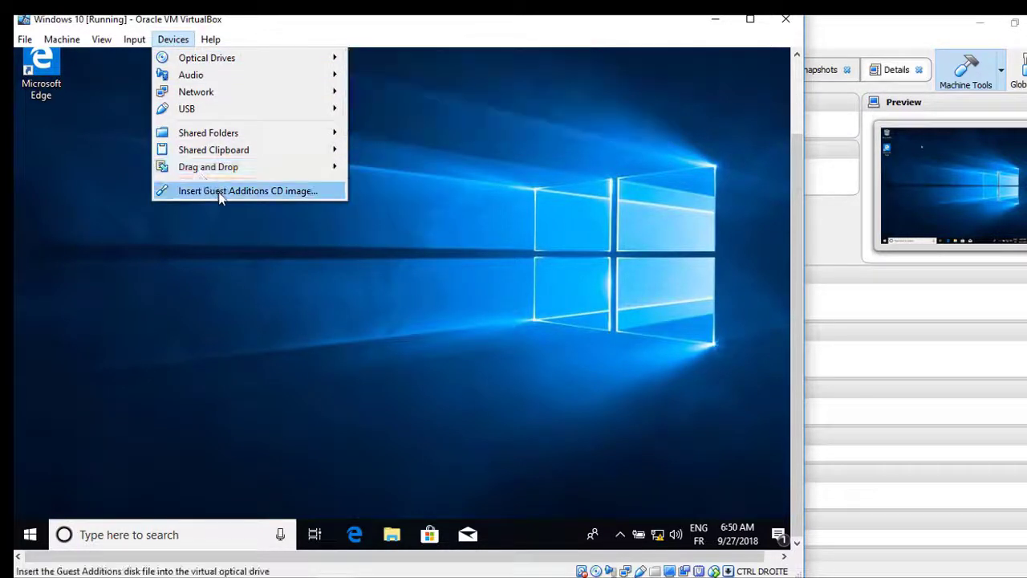
click(238, 193)
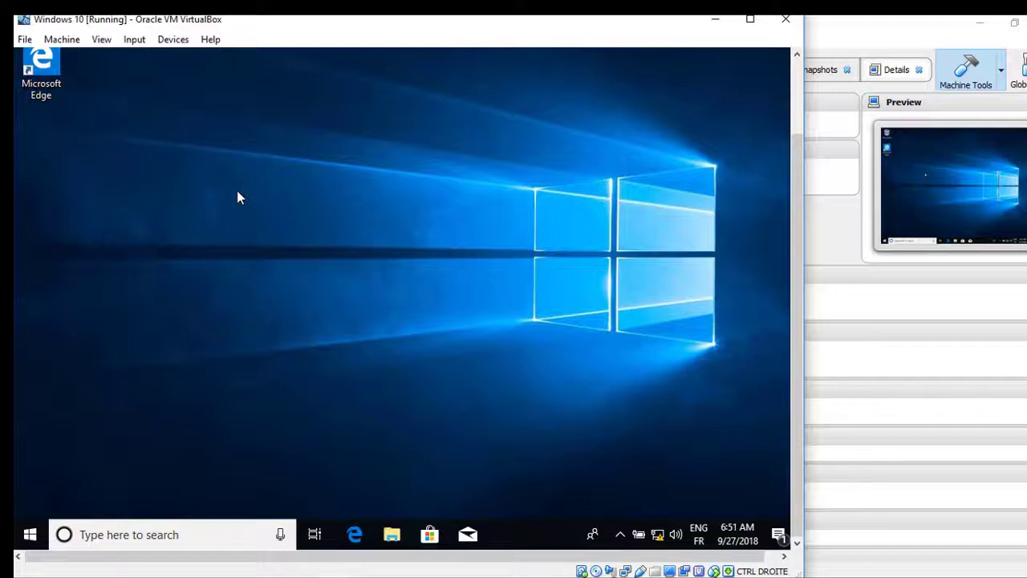
Step: In File Explorer, open CD Drive (D:) under This PC and run VBoxWindowsAdditions
click(390, 536)
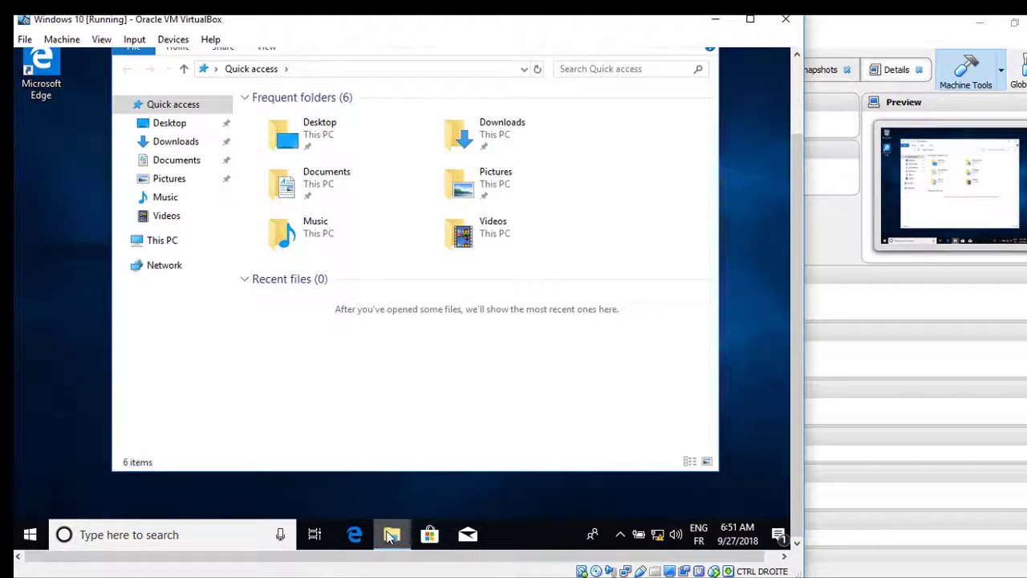
click(156, 244)
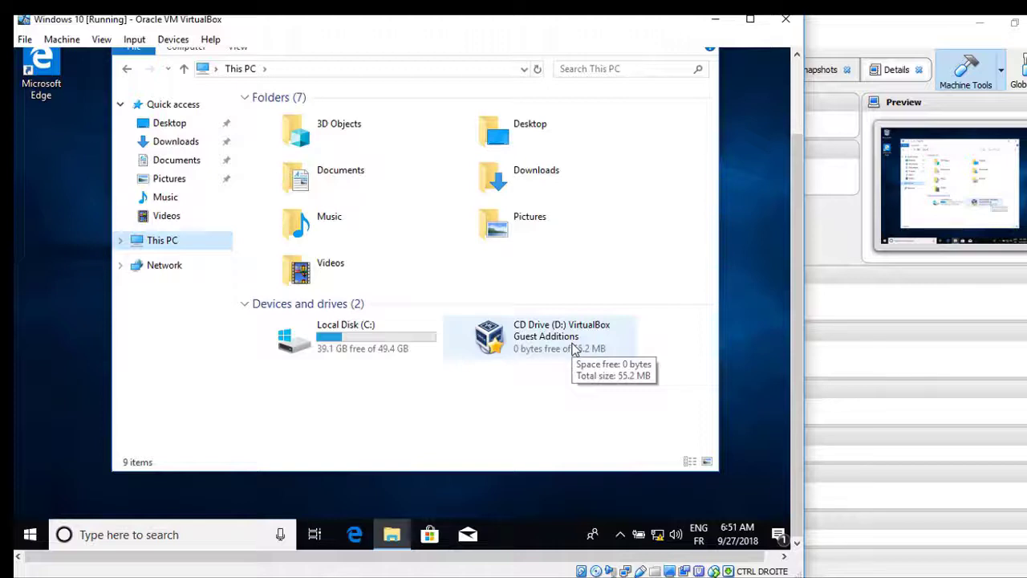
double_click(574, 349)
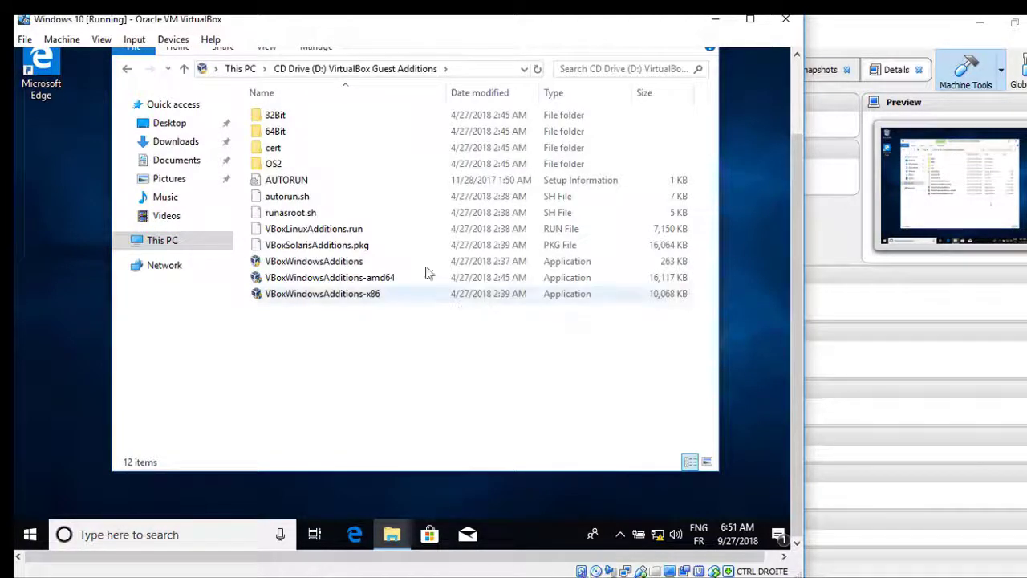
double_click(305, 266)
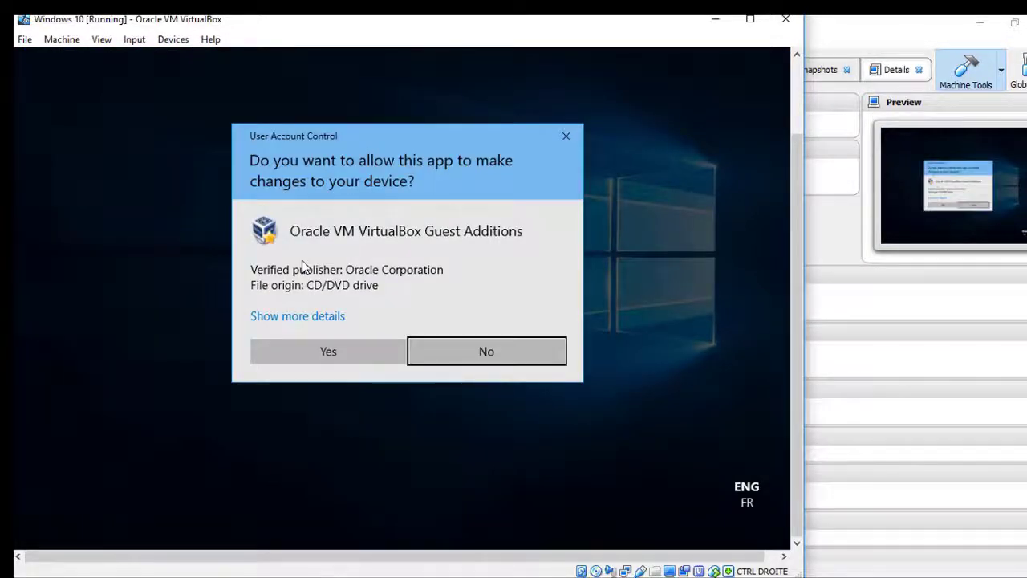
Step: Approve UAC, install Guest Additions with default folder and components, allow Oracle drivers, and reboot
click(344, 353)
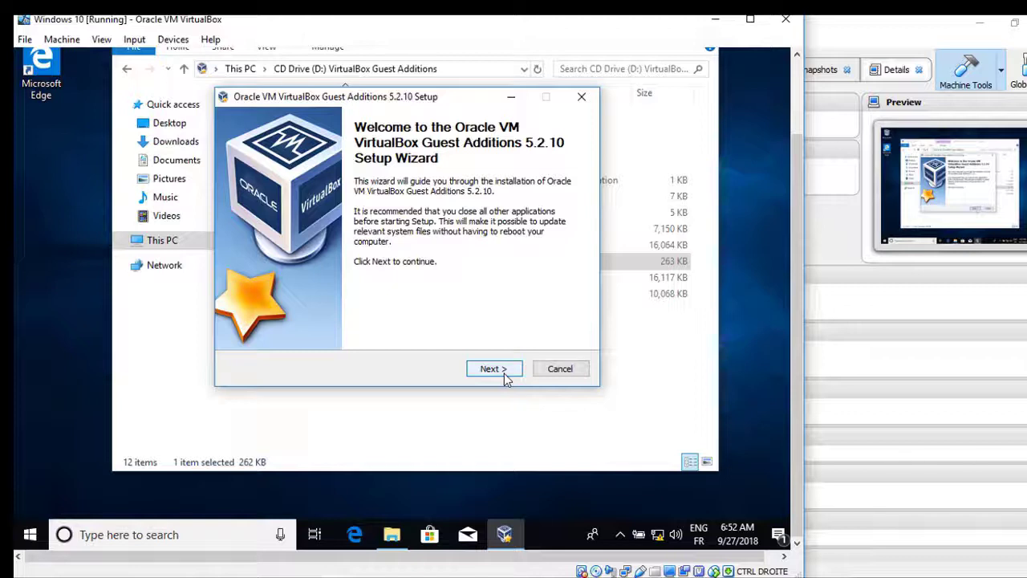
click(504, 374)
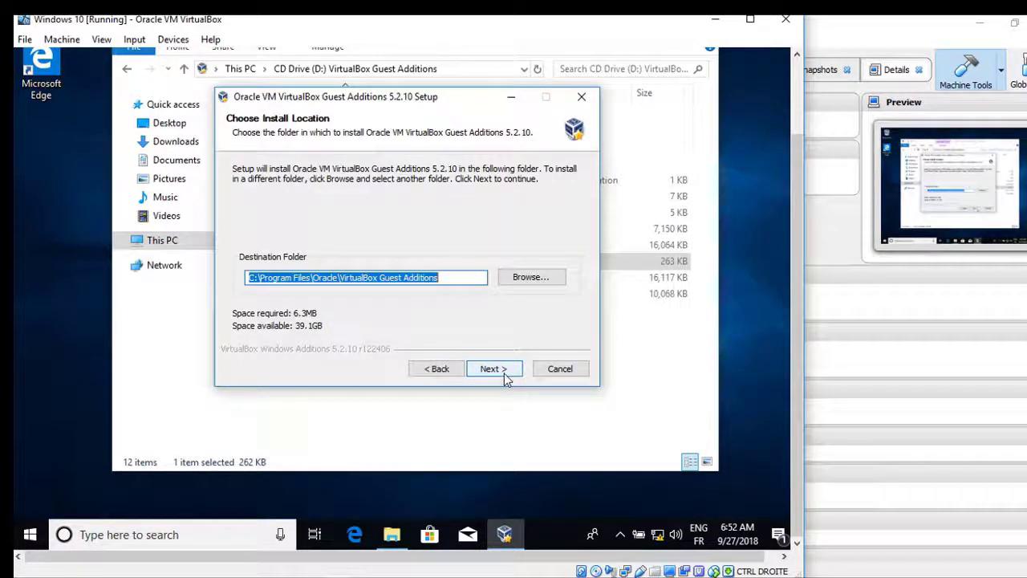
click(505, 374)
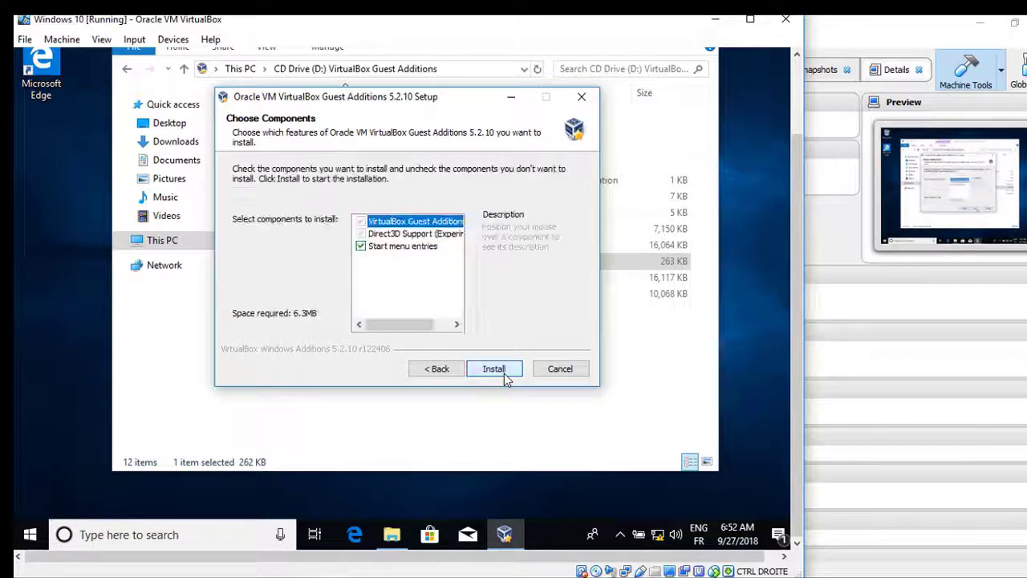
click(504, 373)
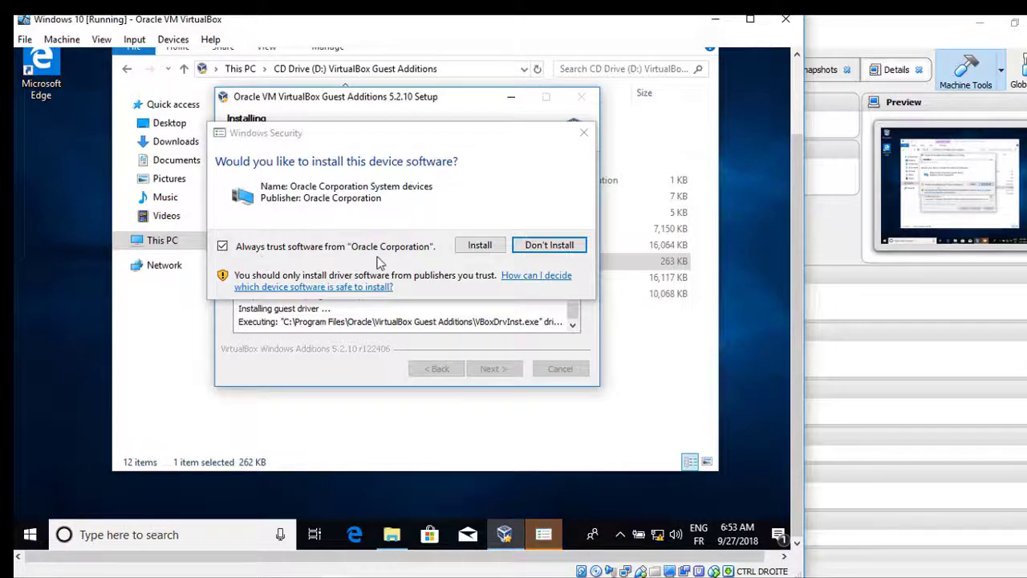
click(474, 245)
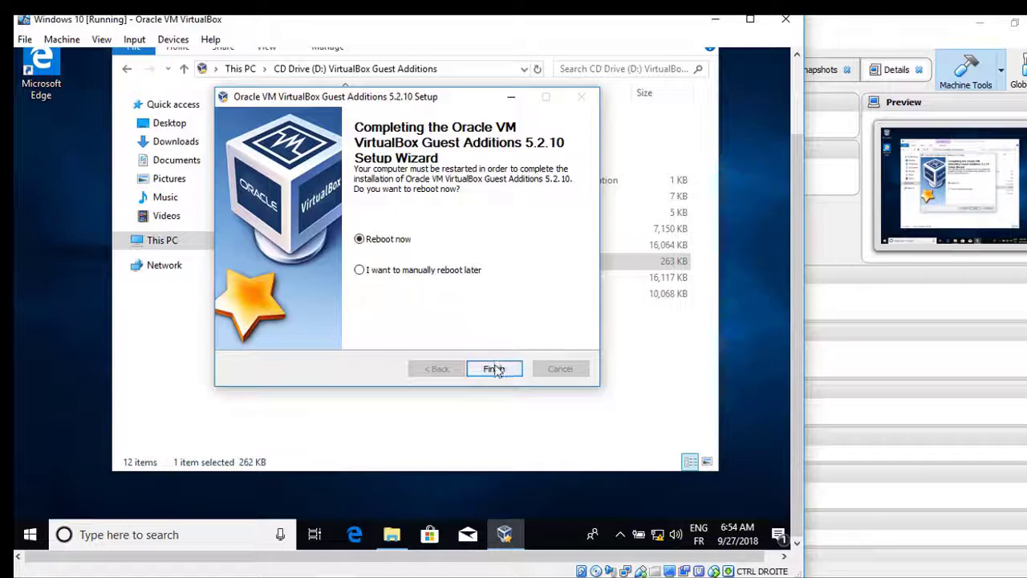
click(495, 369)
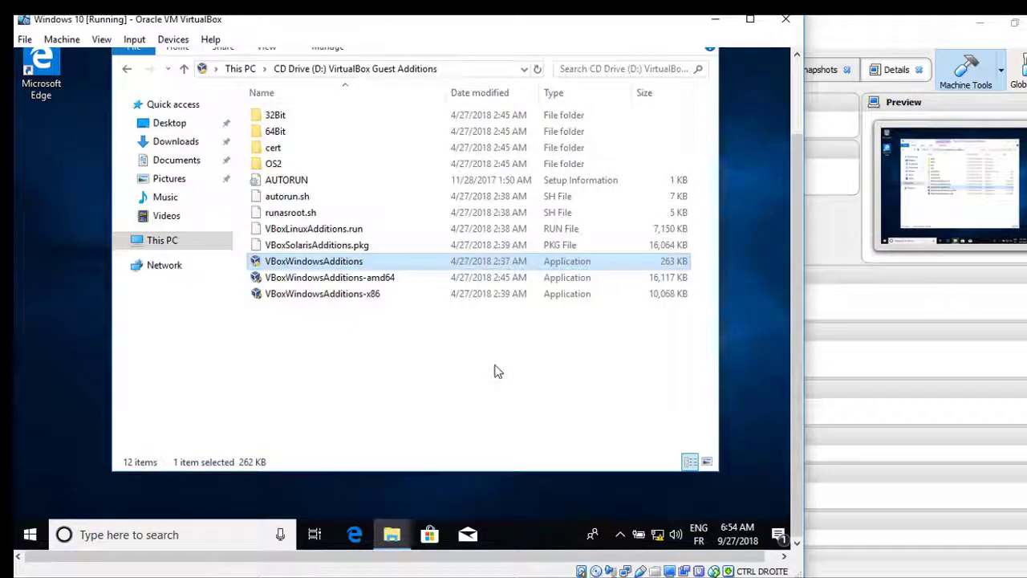